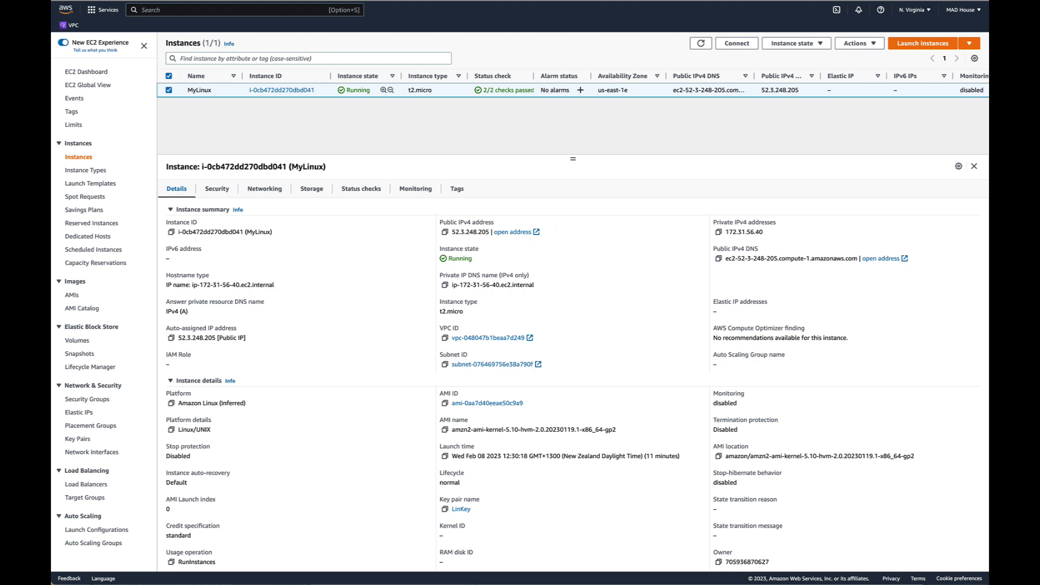
- Start launching a new EC2 instance and name it MyWin
click(970, 44)
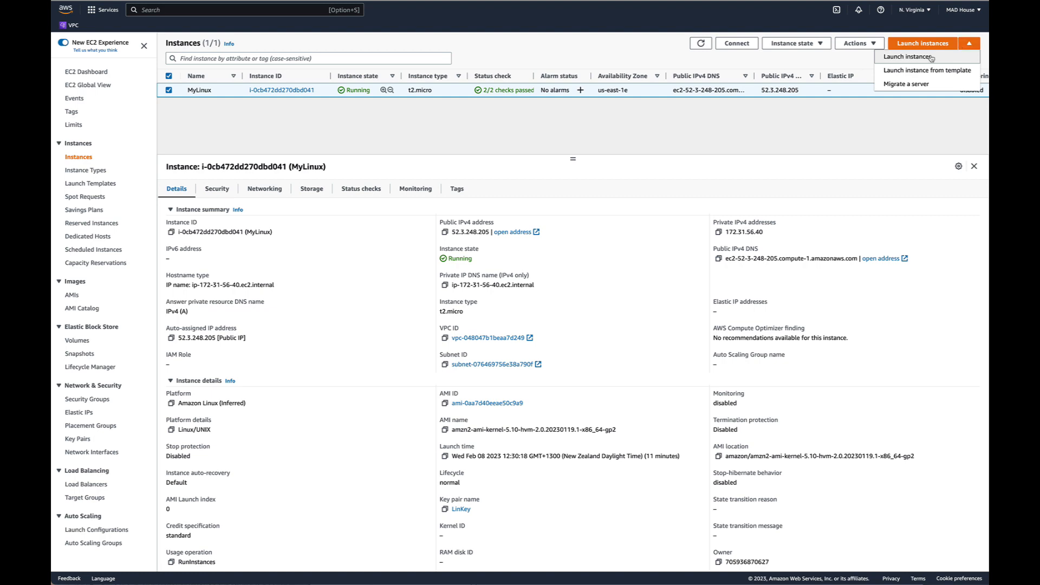
click(908, 57)
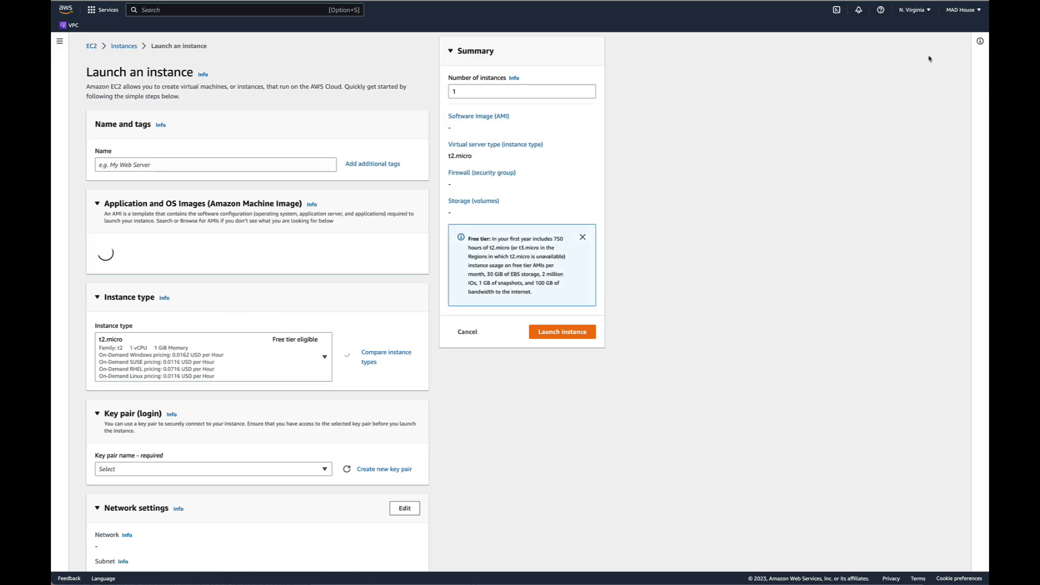
click(261, 165)
text(MyW)
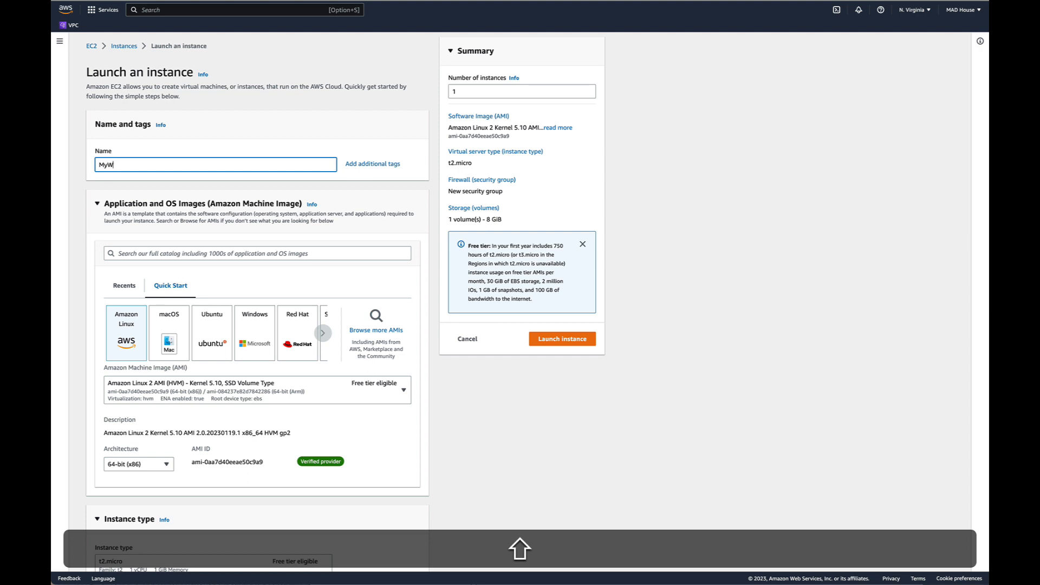
text(in)
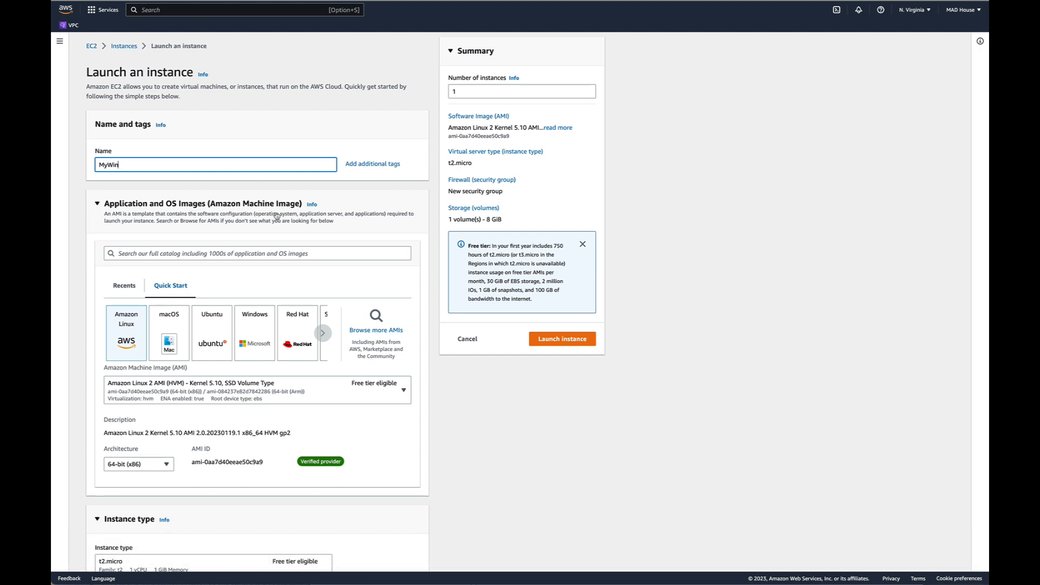
- Choose Windows as the operating system, browse the available machine images and keep Microsoft Windows Server 2022 Base
click(254, 344)
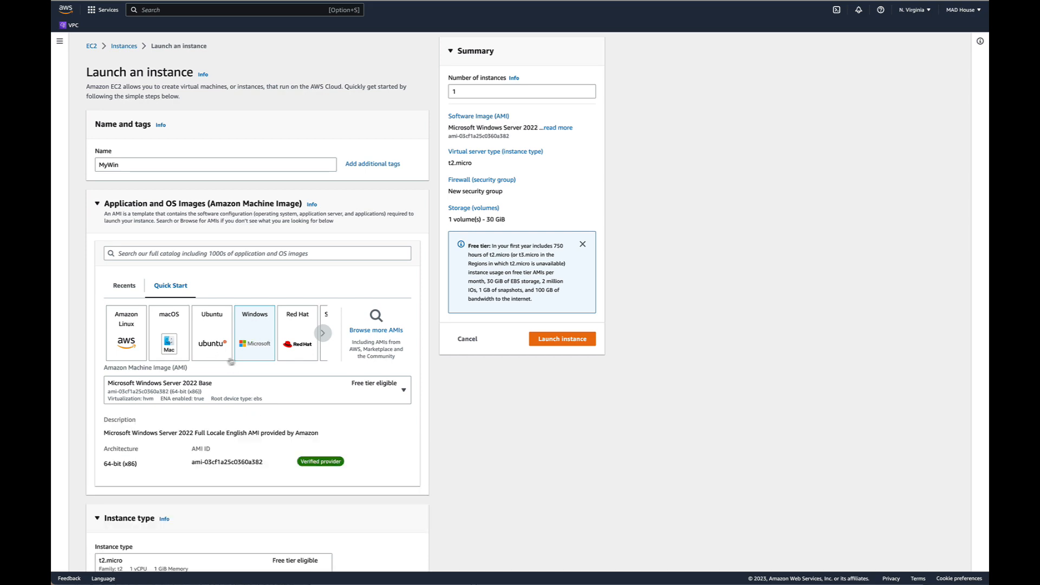
scroll(219, 389, down, 2)
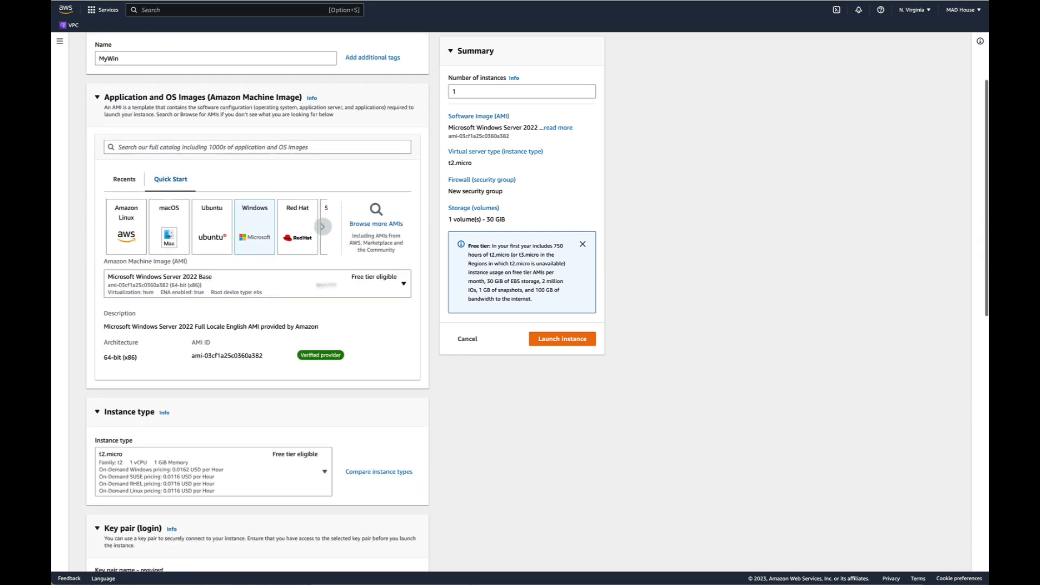
click(390, 287)
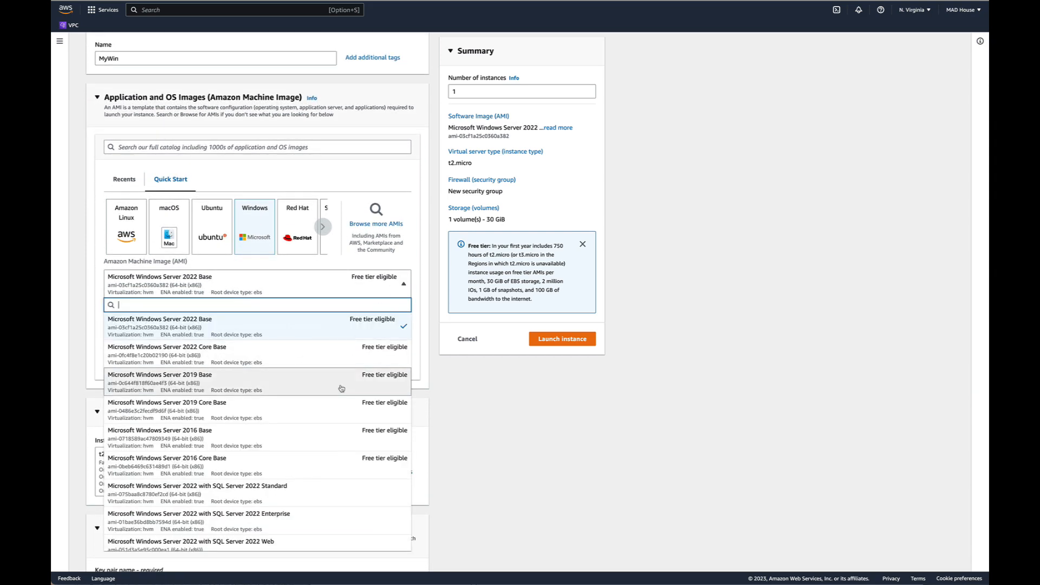
scroll(341, 389, down, 5)
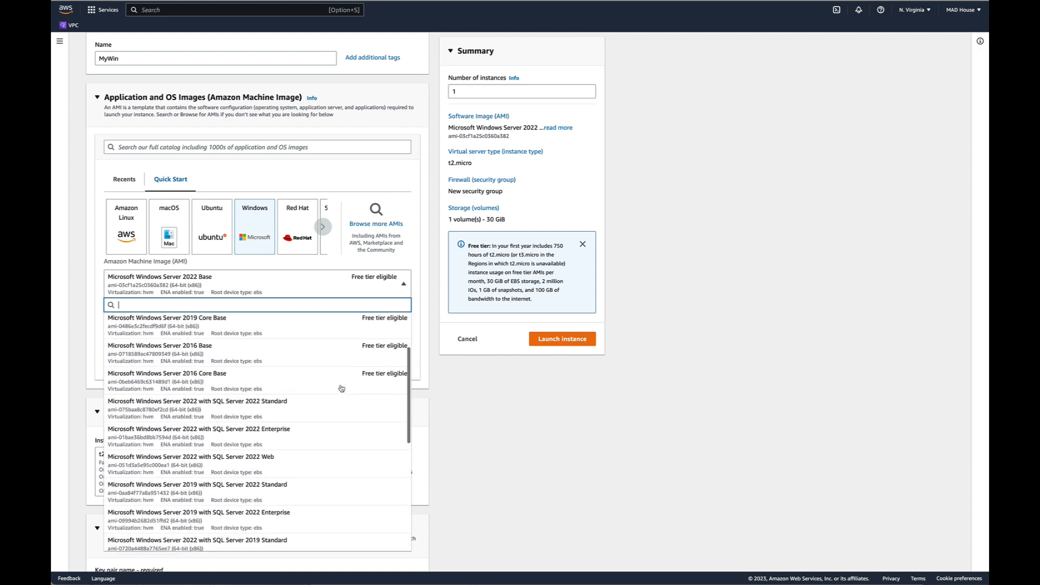
scroll(341, 389, down, 8)
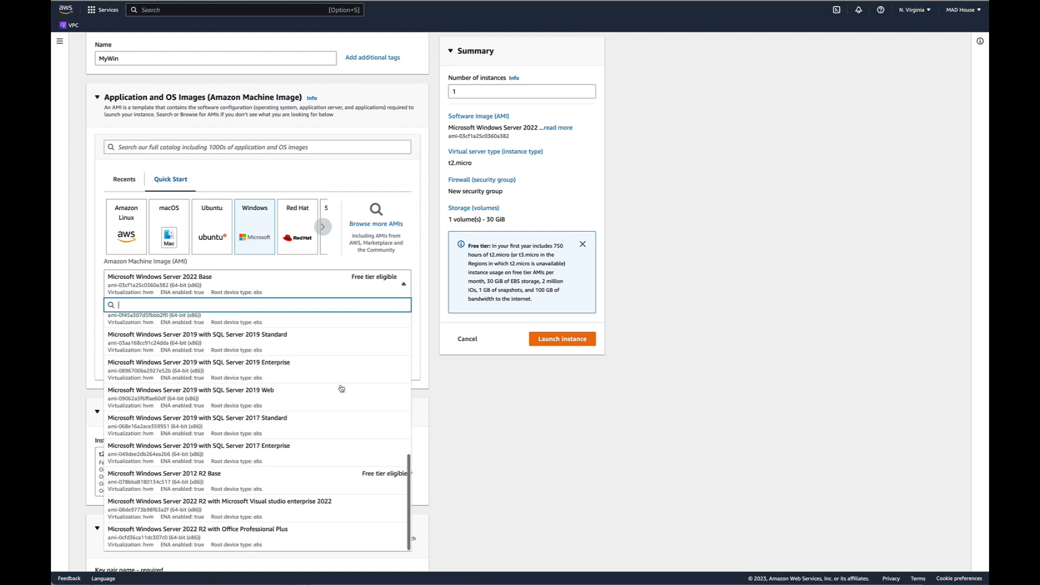
scroll(341, 388, up, 15)
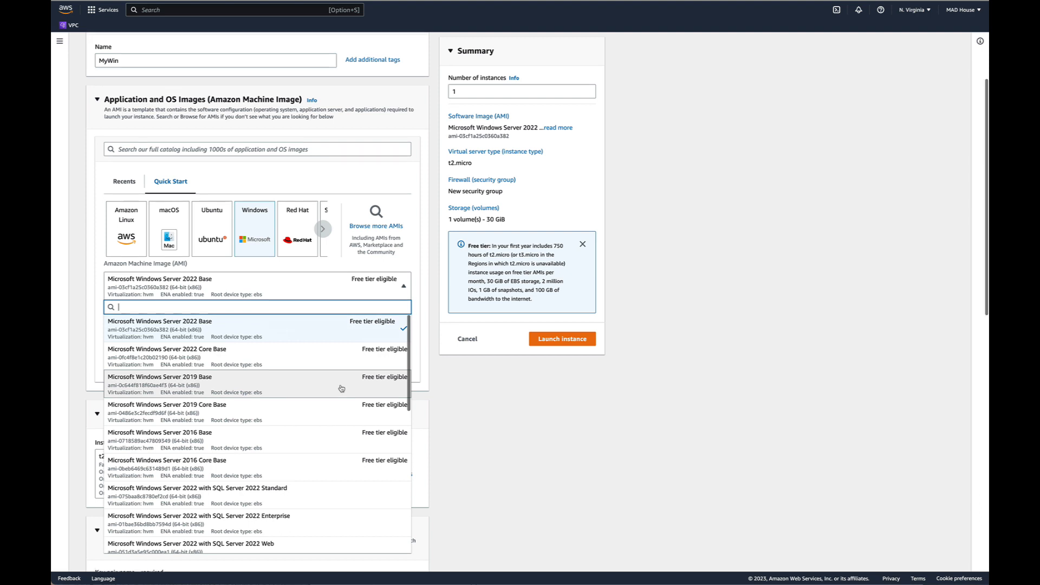
scroll(355, 443, down, 3)
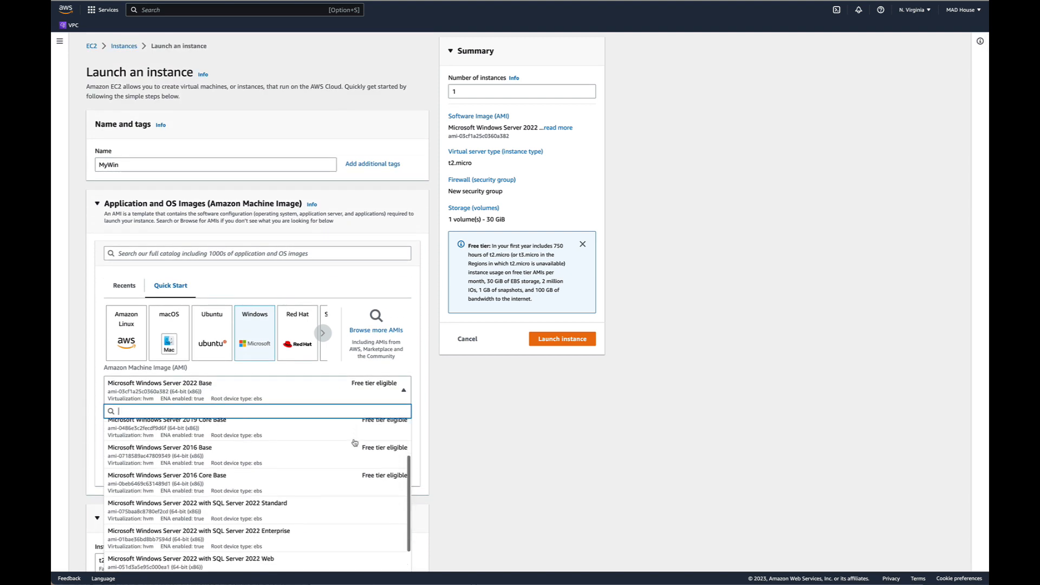
scroll(355, 442, up, 4)
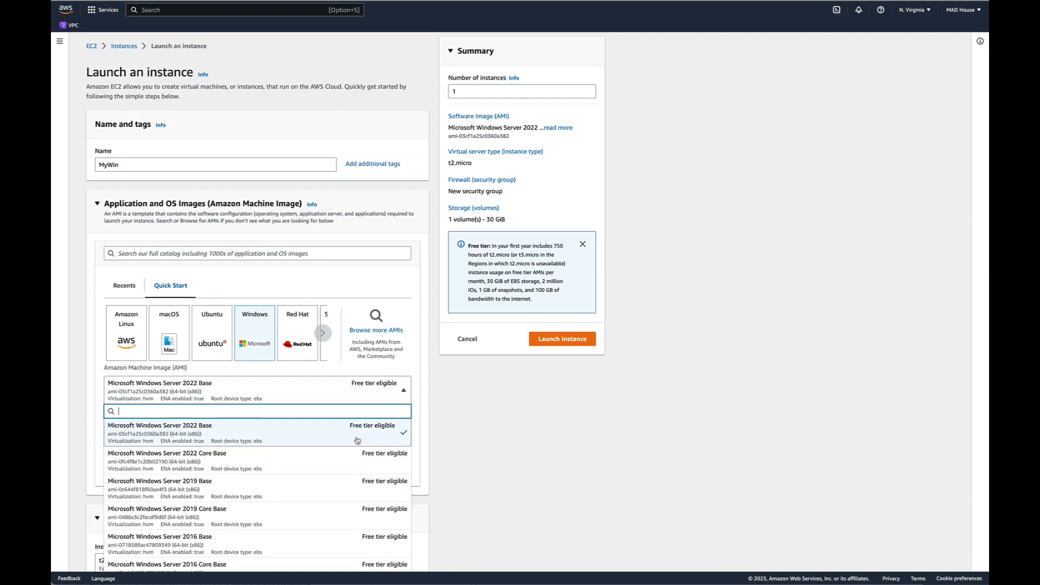
click(435, 446)
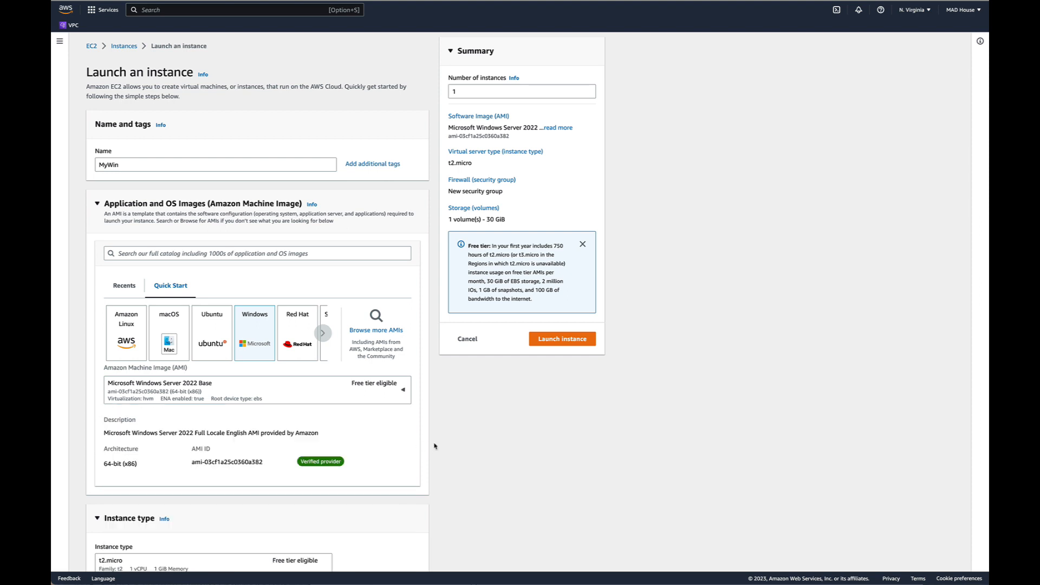
- Select the existing key pair LinKey for logging in to the instance
scroll(471, 454, down, 6)
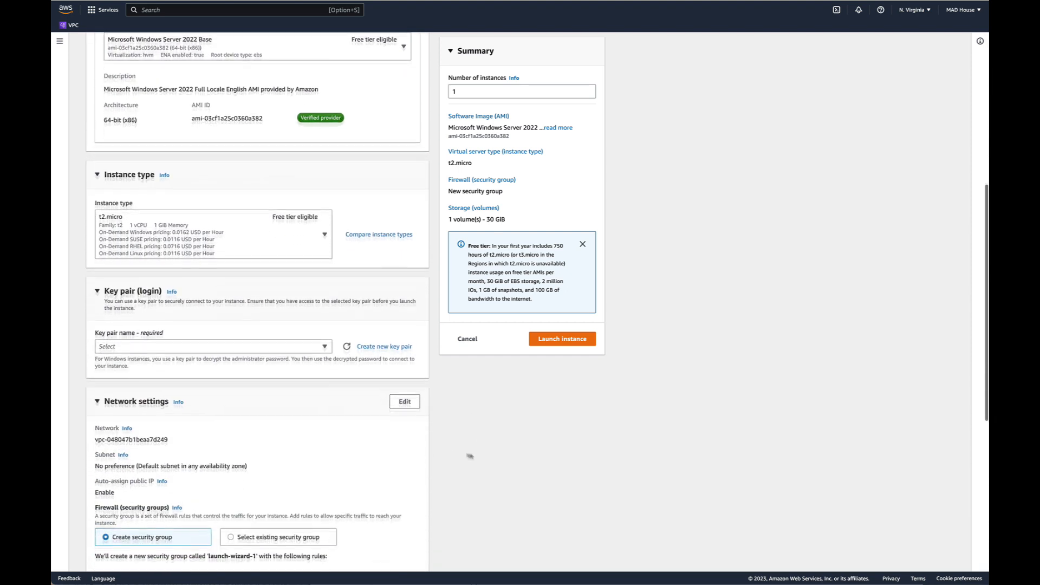
click(191, 301)
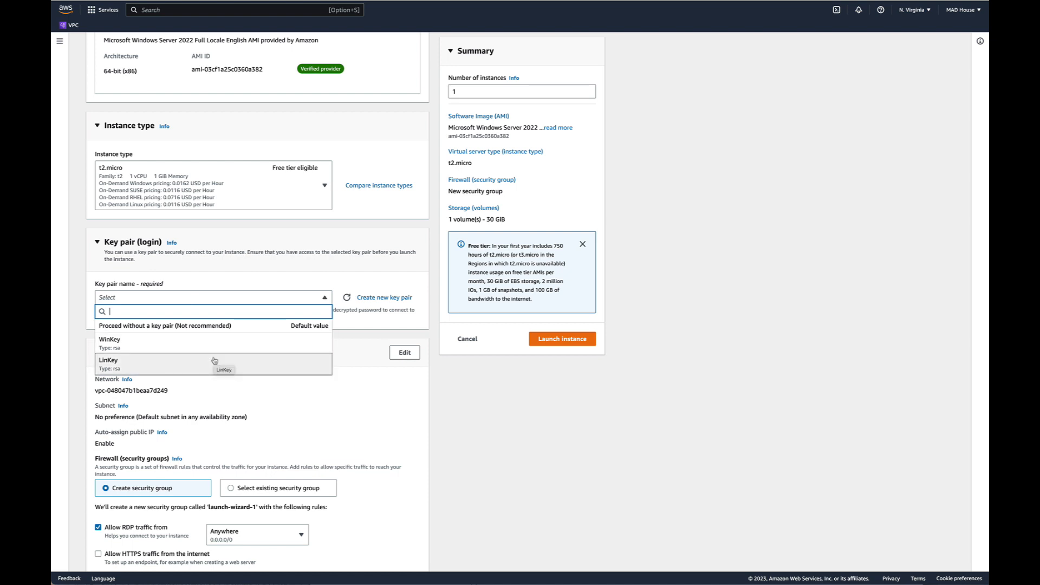
click(214, 360)
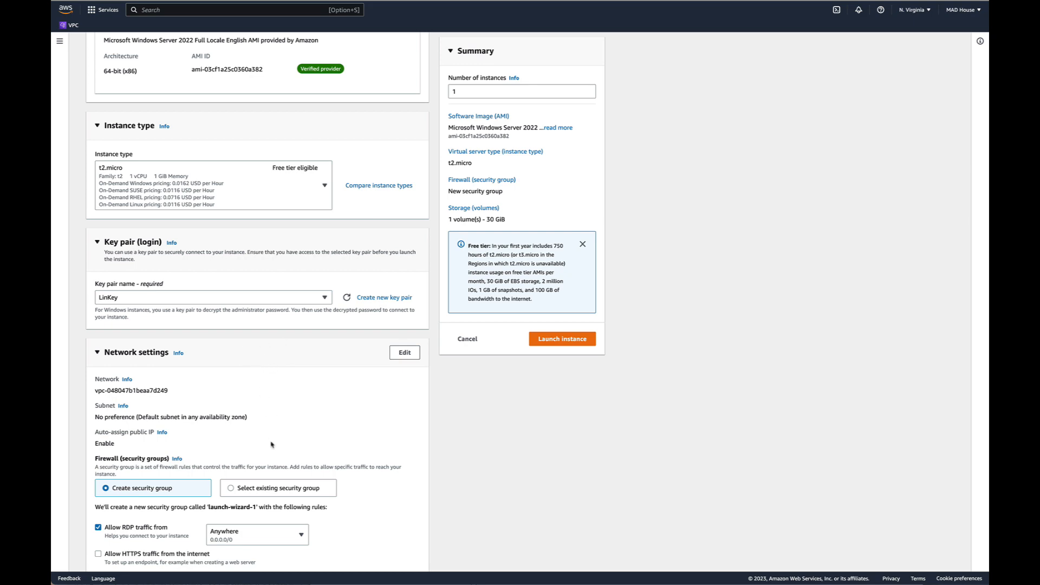
- Make the network settings editable and keep the subnet at No preference in the default VPC
scroll(271, 445, down, 3)
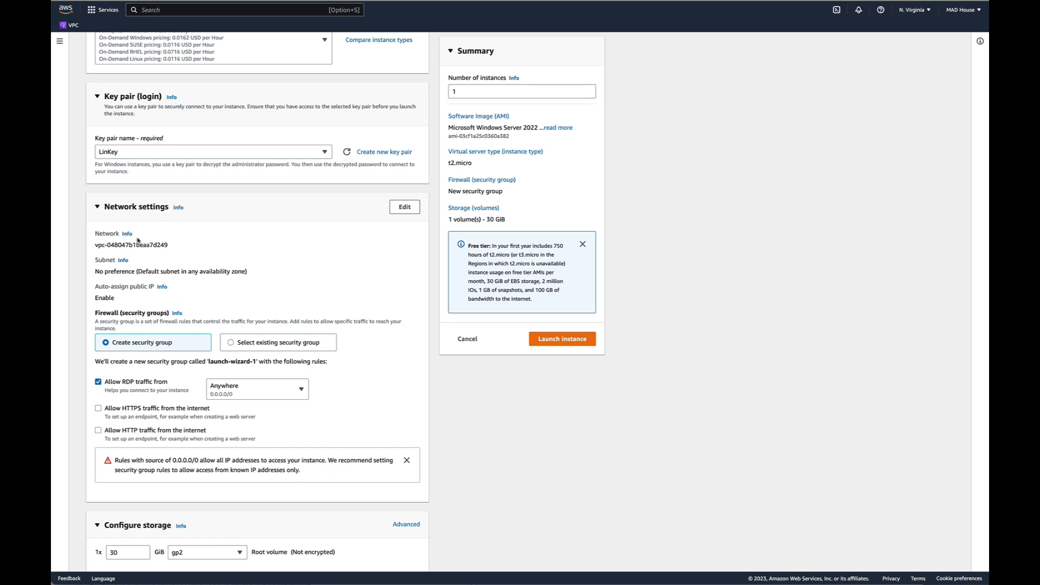
click(405, 207)
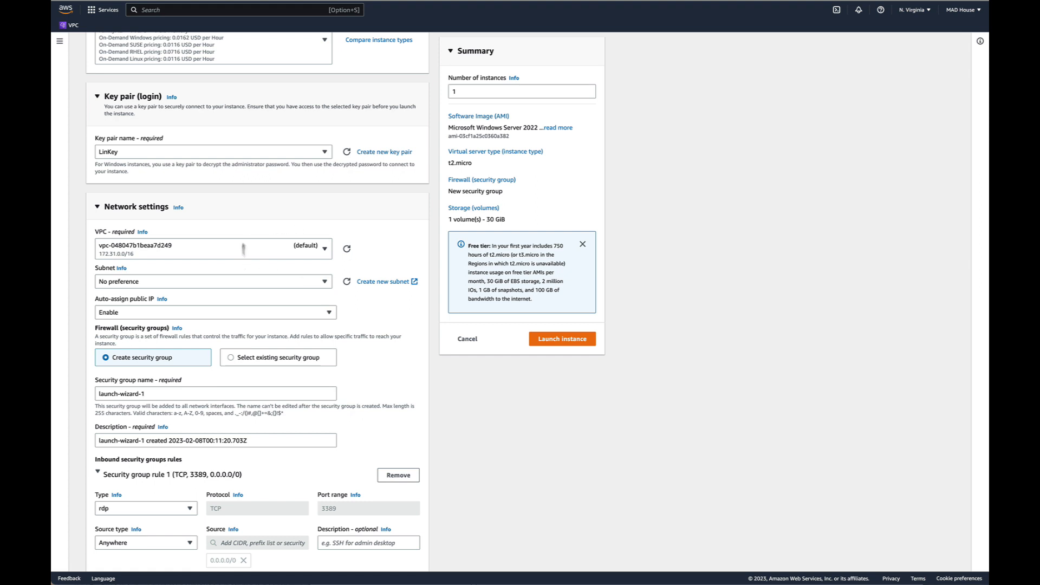
click(293, 282)
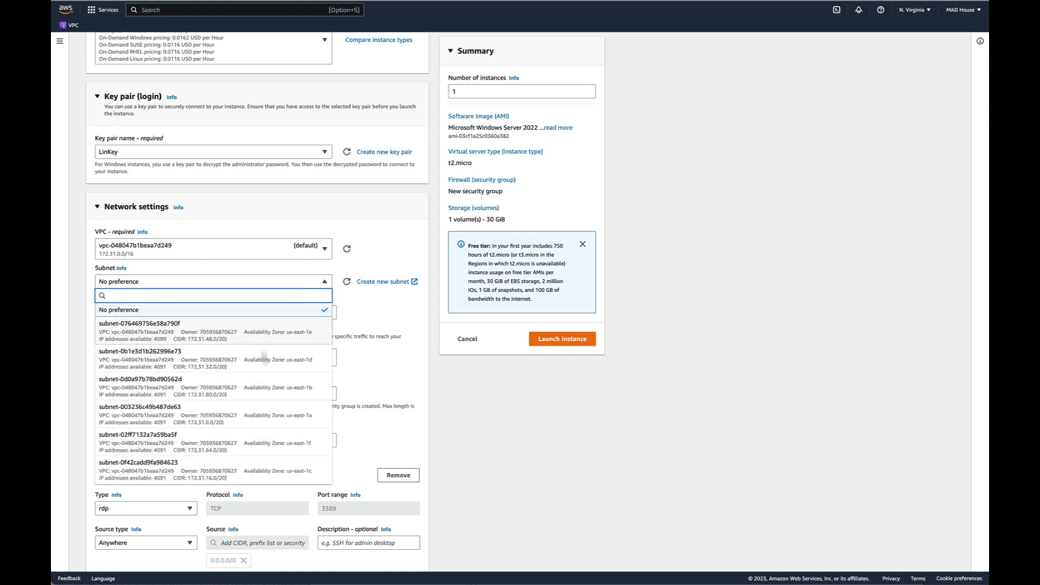
click(299, 310)
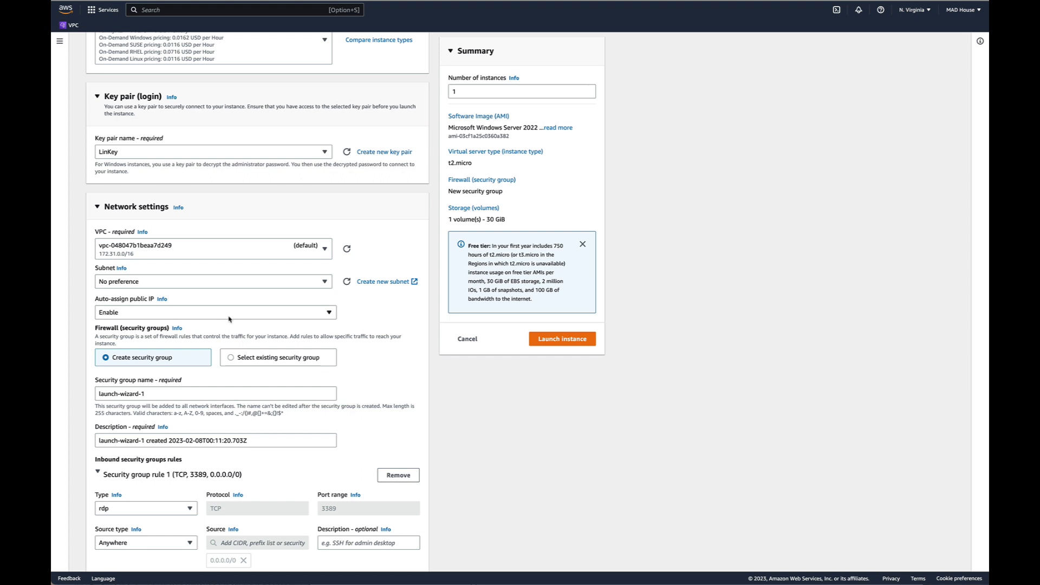
- Assign the existing default security group to the instance instead of creating a new one
click(231, 358)
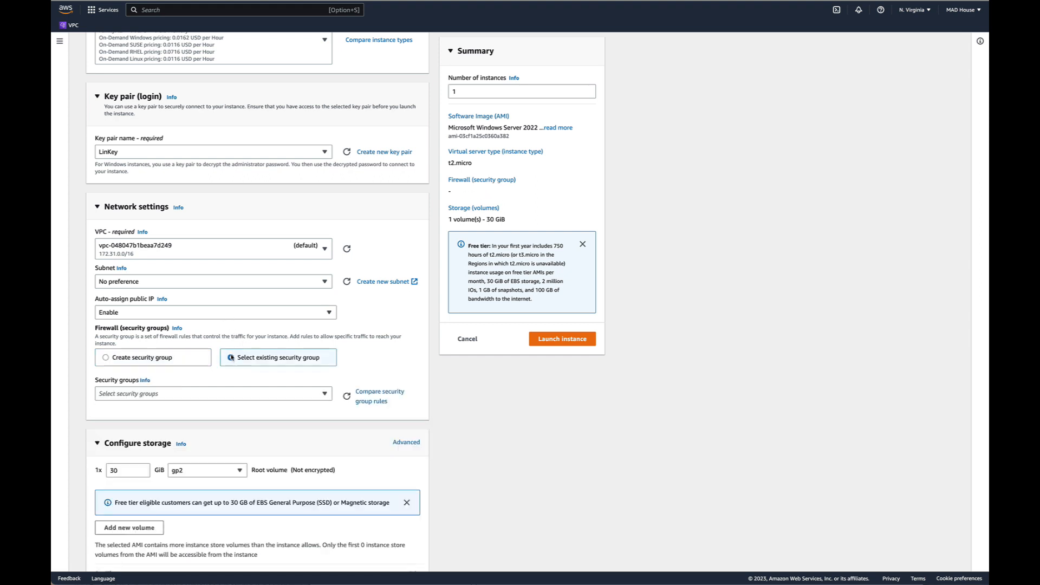
click(196, 394)
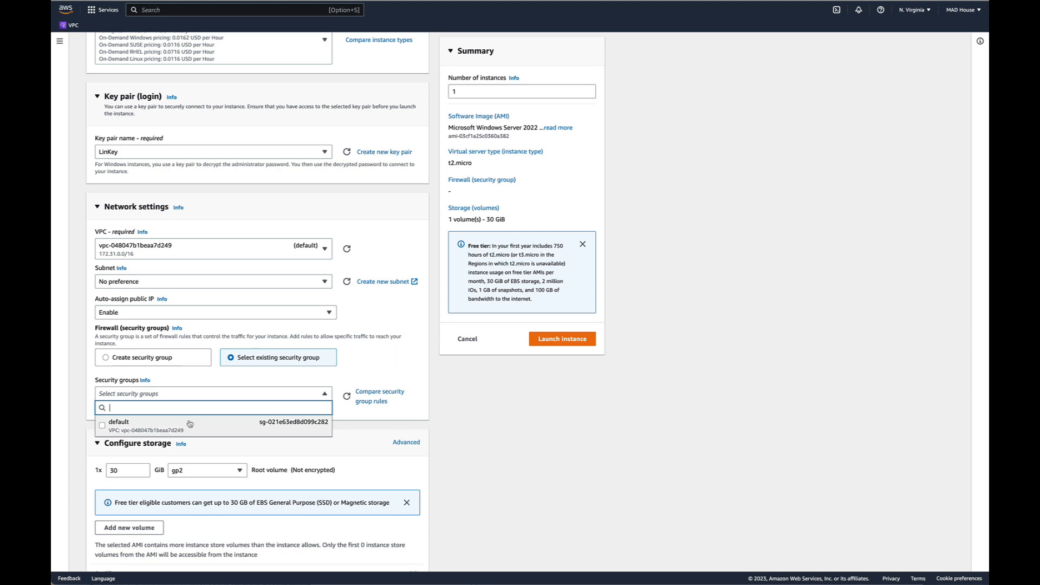
click(192, 425)
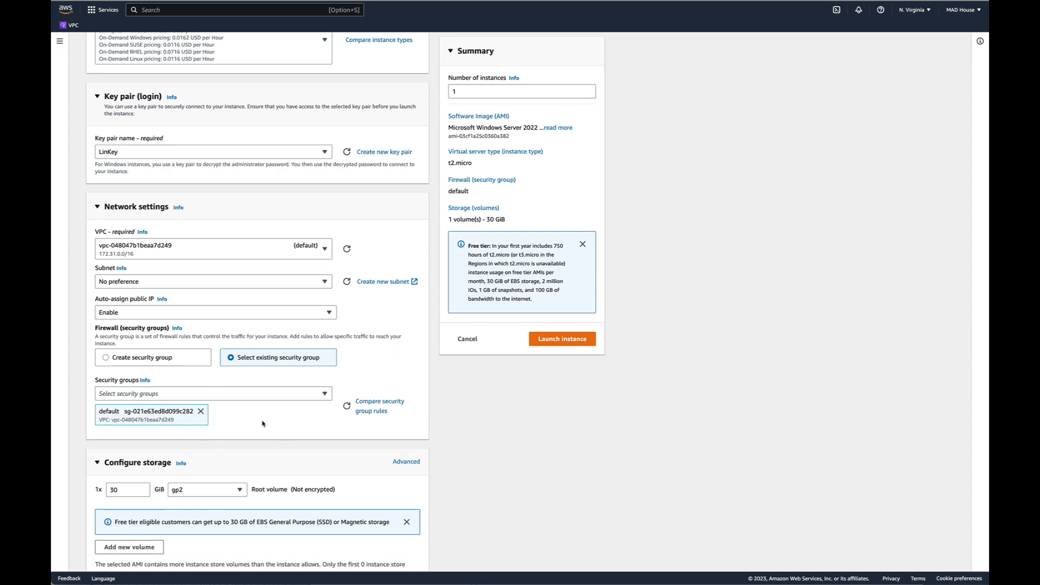
- Review the storage and remaining configuration, launch the instance and return to the list of all instances
scroll(296, 479, down, 1)
scroll(296, 480, down, 2)
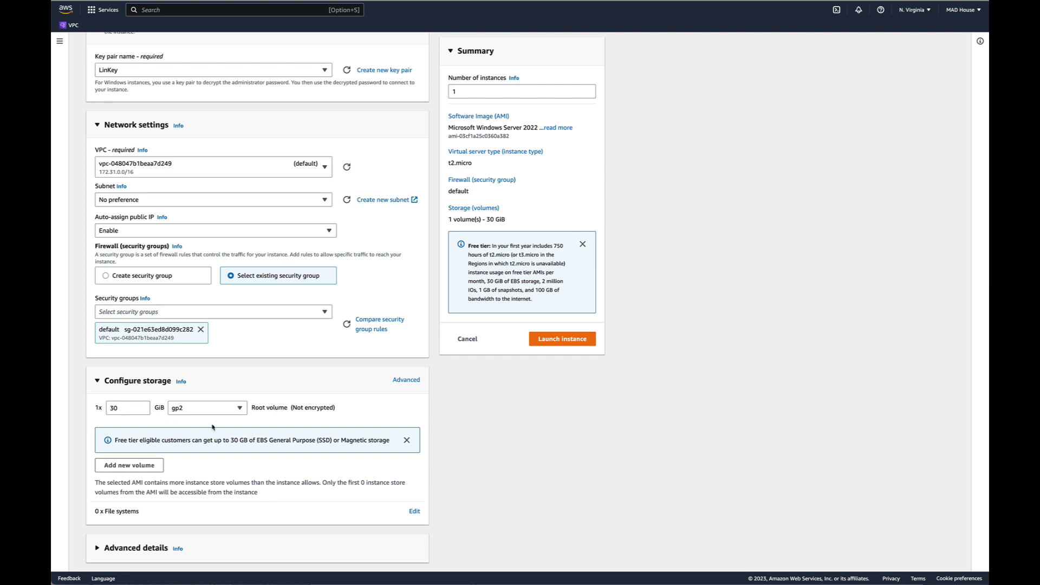
scroll(248, 307, up, 5)
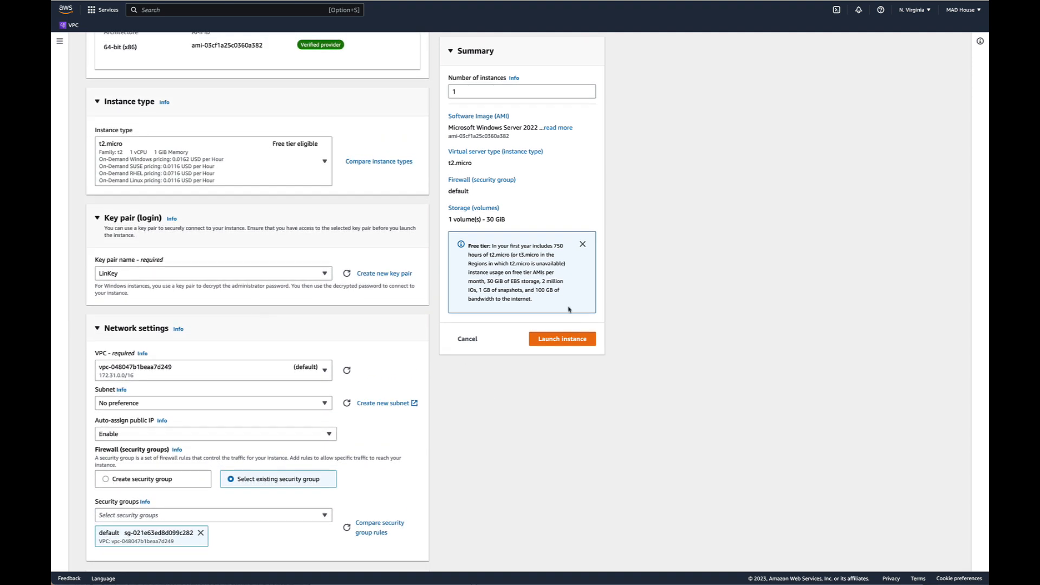
click(564, 339)
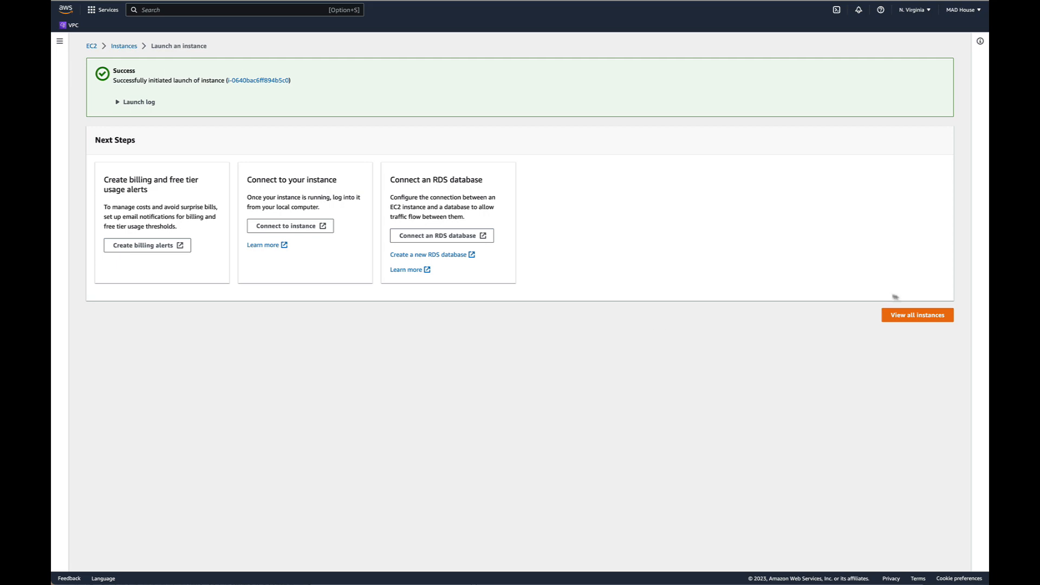
click(915, 317)
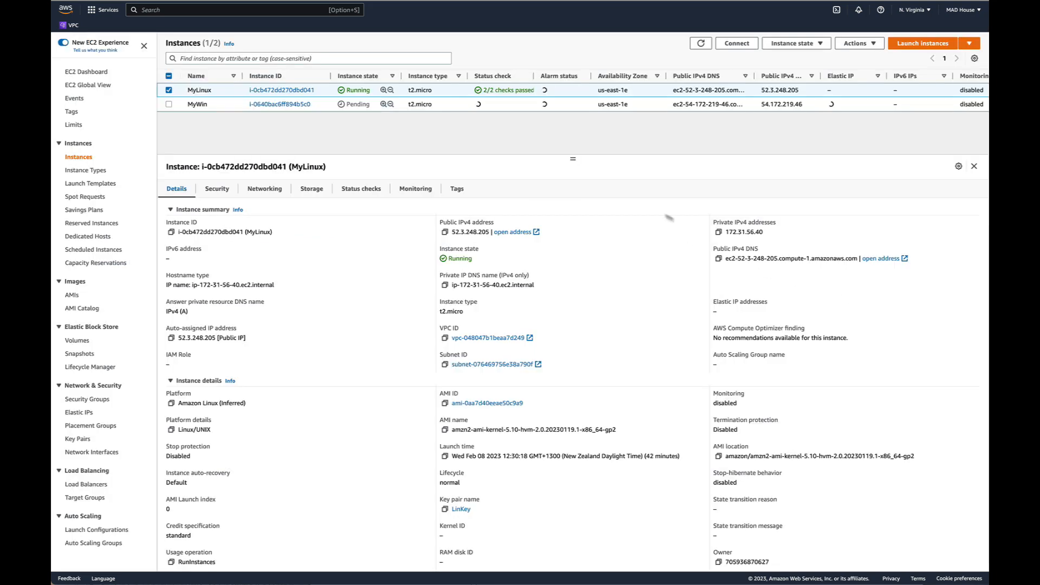
- Compare the details of the MyWin and MyLinux instances, including their IP addresses, and leave MyWin selected
click(169, 104)
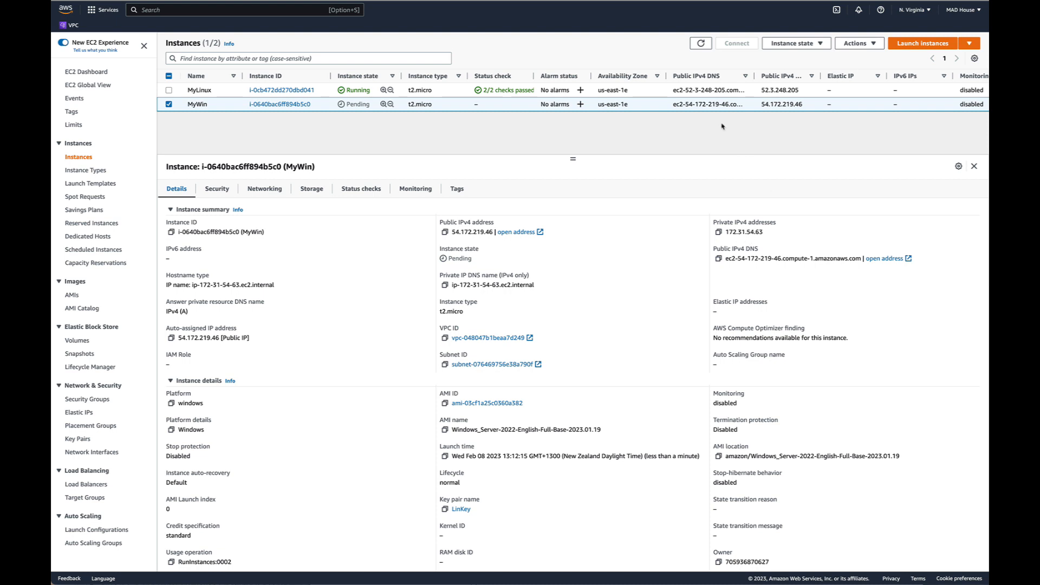
scroll(704, 102, right, 6)
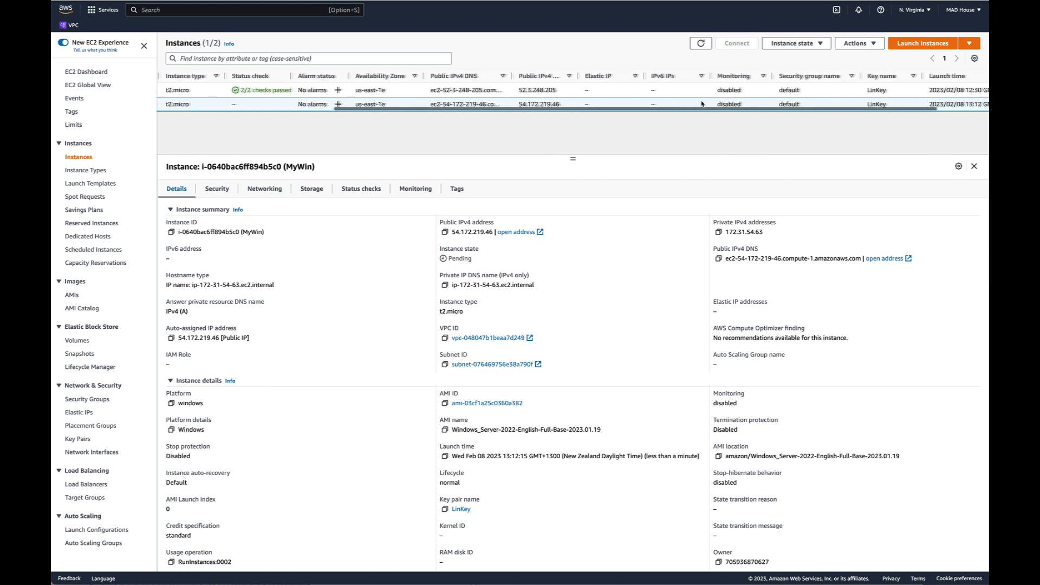
scroll(703, 103, left, 6)
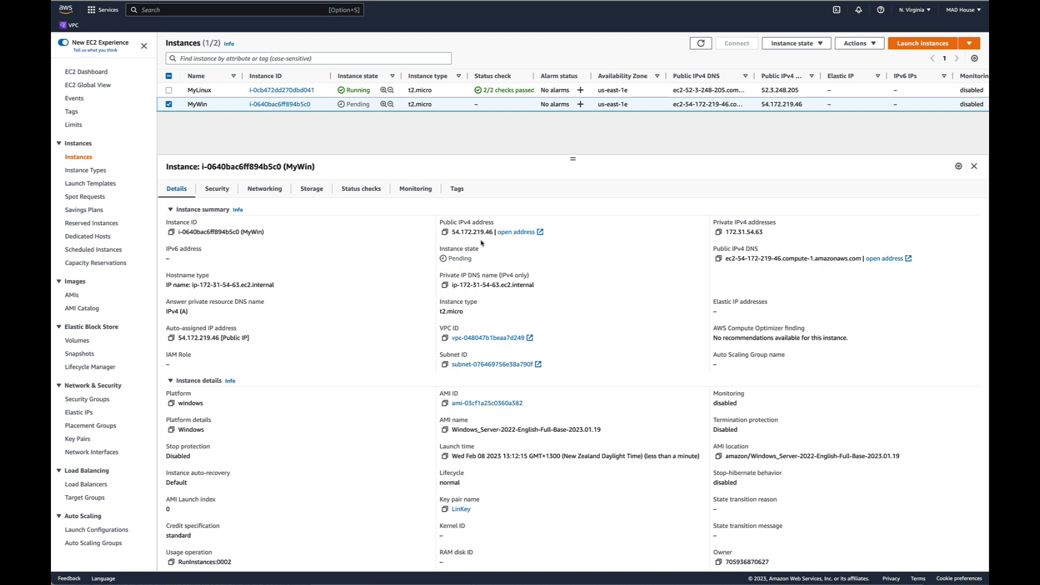
click(168, 105)
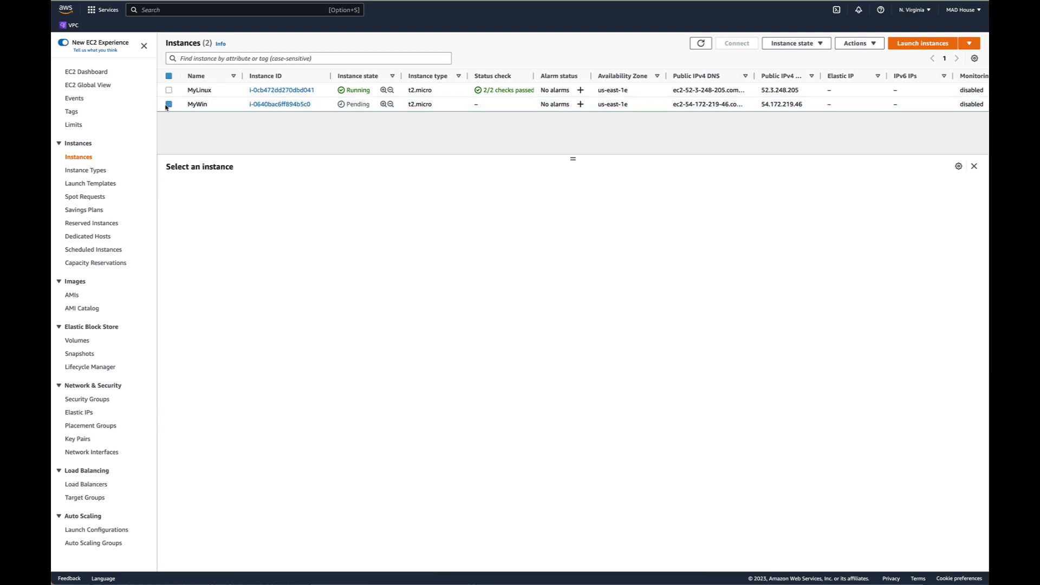
click(169, 90)
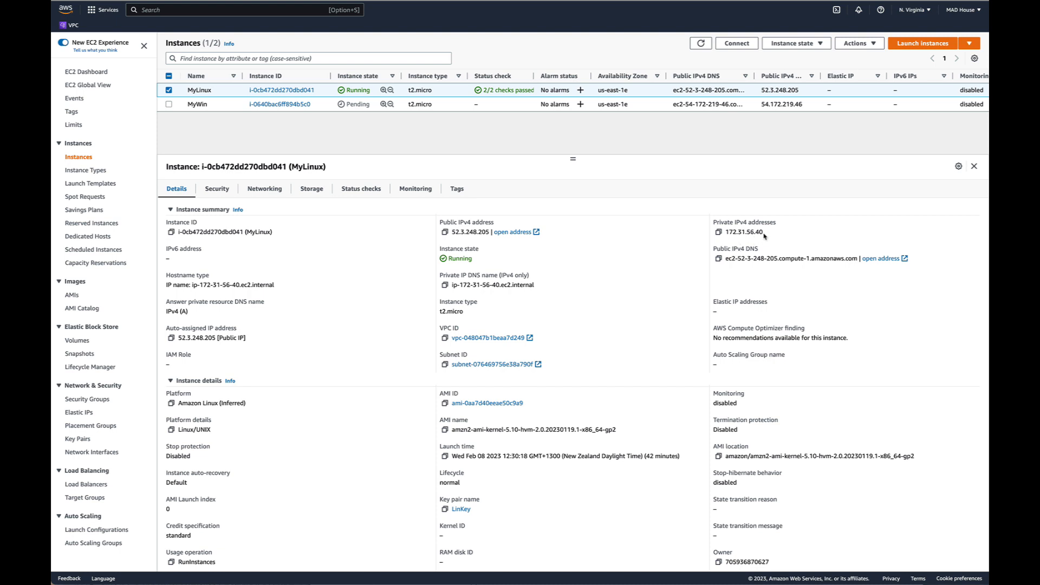
click(169, 91)
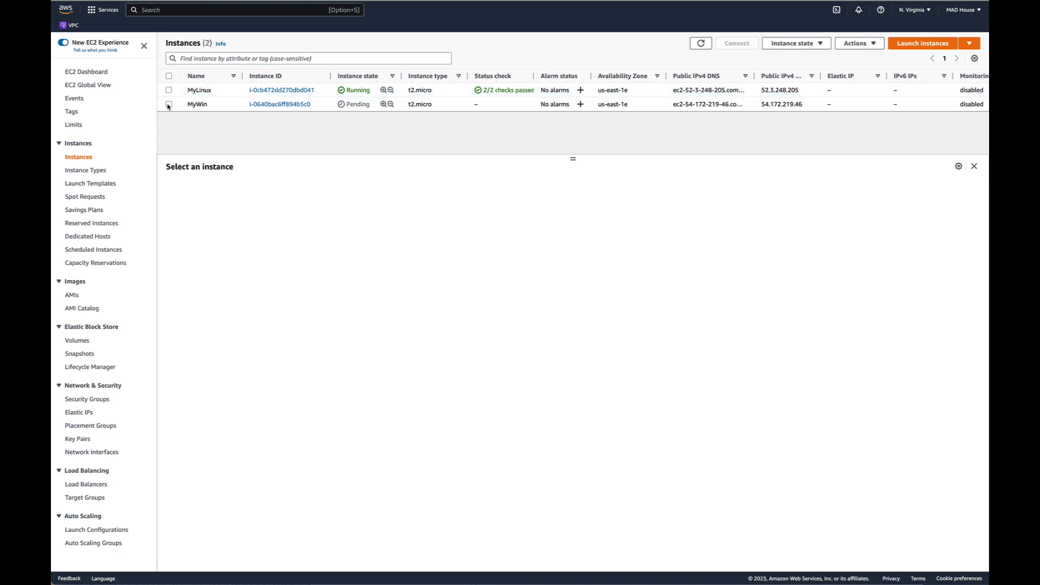
click(168, 105)
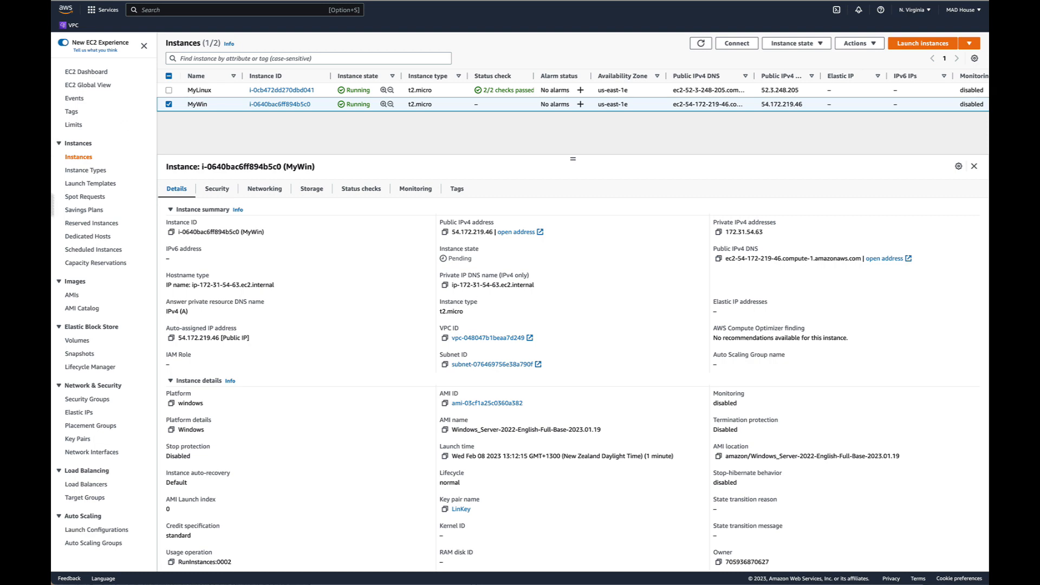
- Add an RDP inbound rule with source Anywhere-IPv4 (0.0.0.0/0) to the default security group and save the rules
click(90, 399)
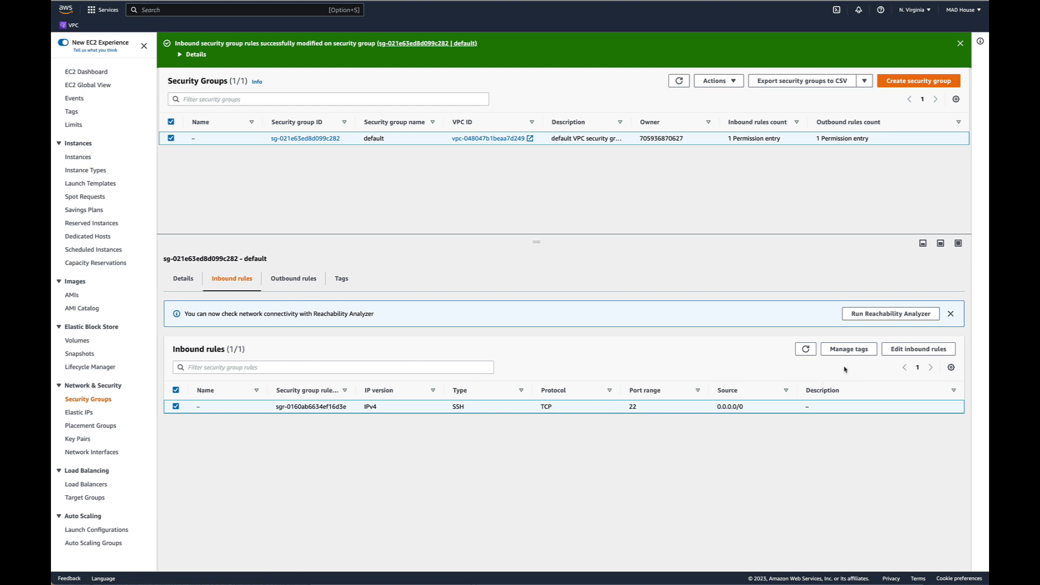
click(918, 349)
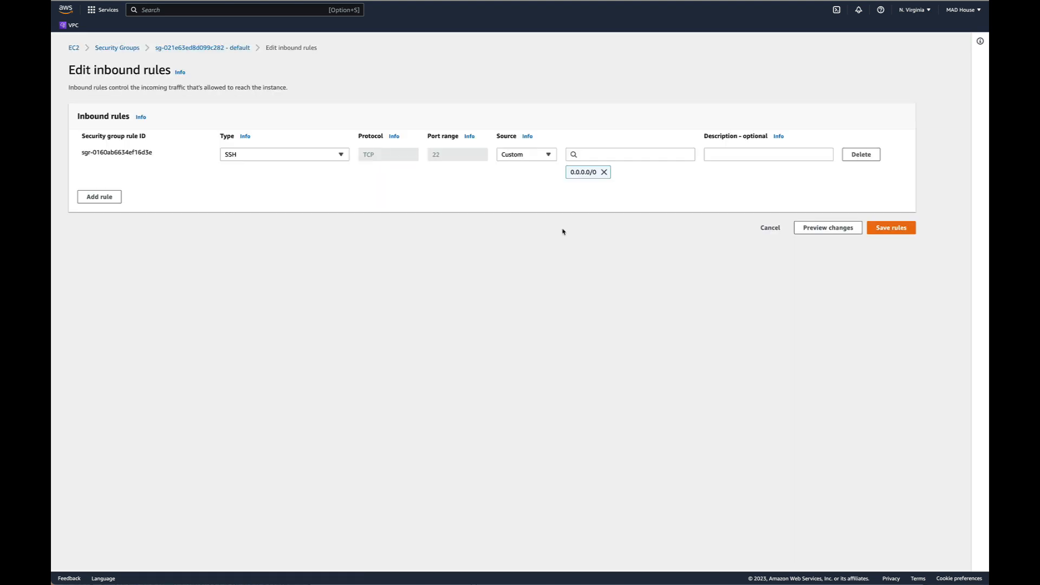
click(105, 198)
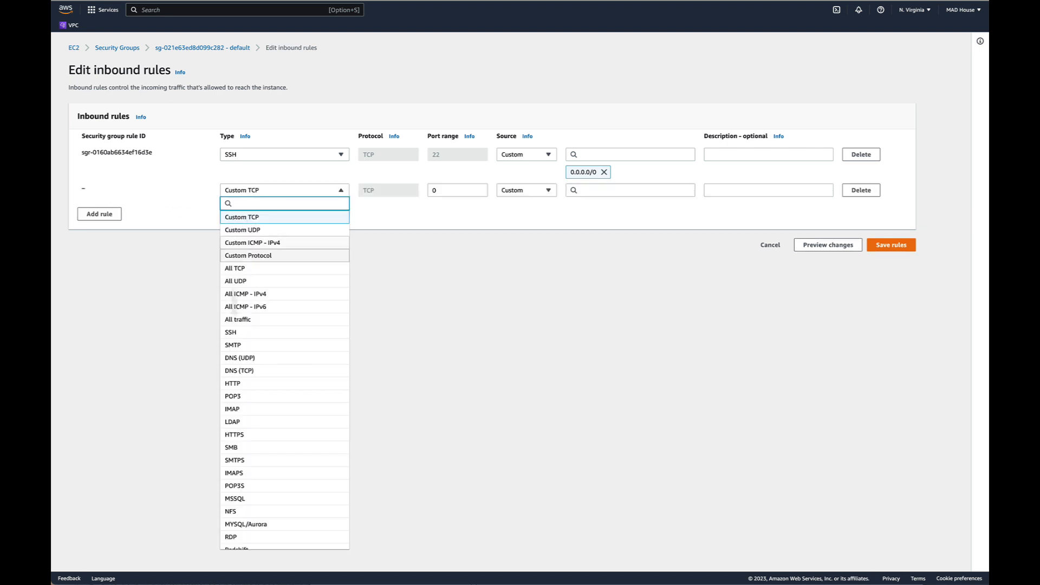
scroll(244, 379, down, 3)
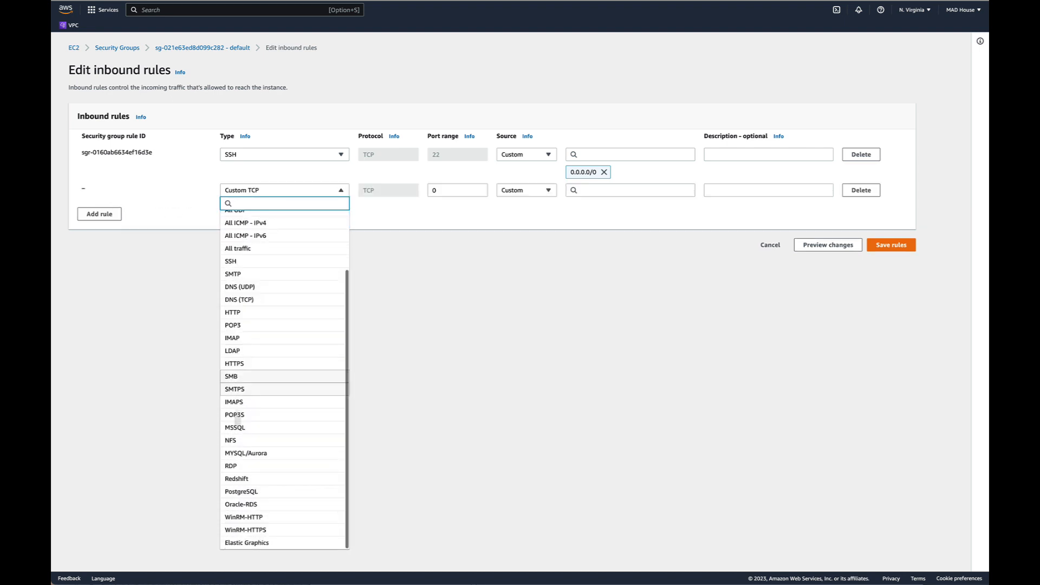
click(243, 467)
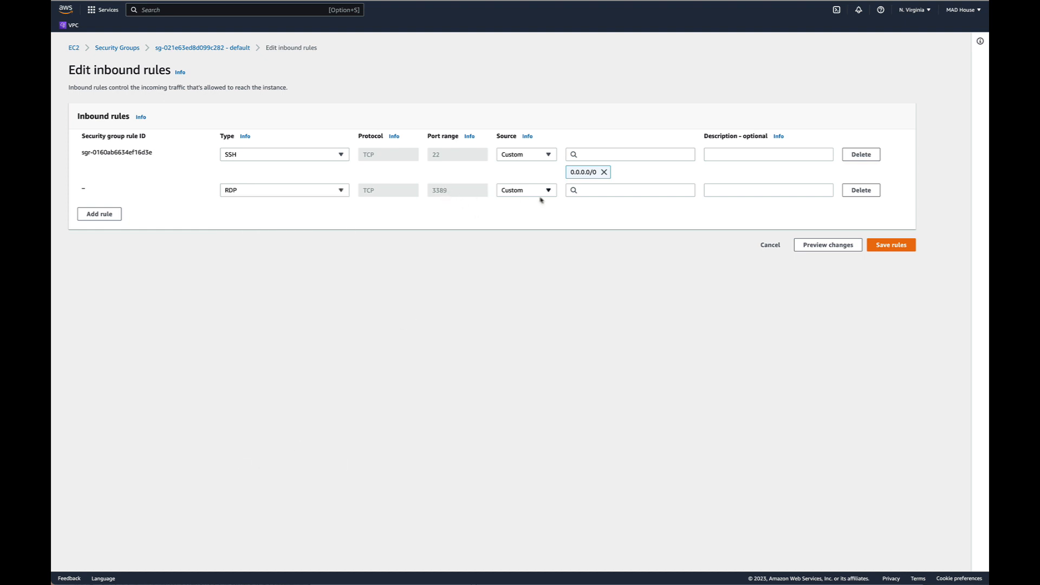
click(581, 190)
click(590, 221)
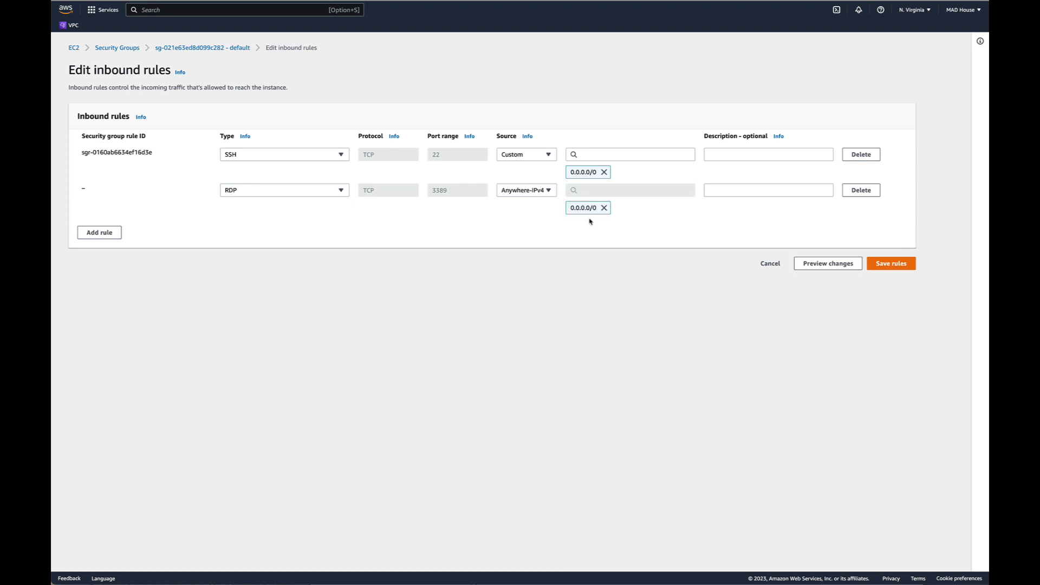
click(896, 268)
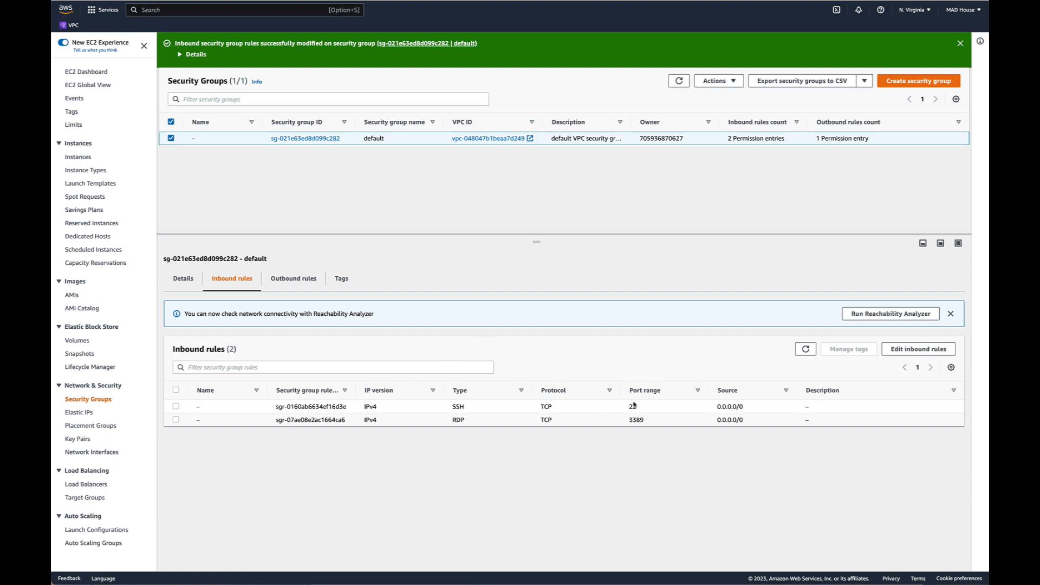
- Return to the list of running instances and select MyWin to show its details
click(76, 72)
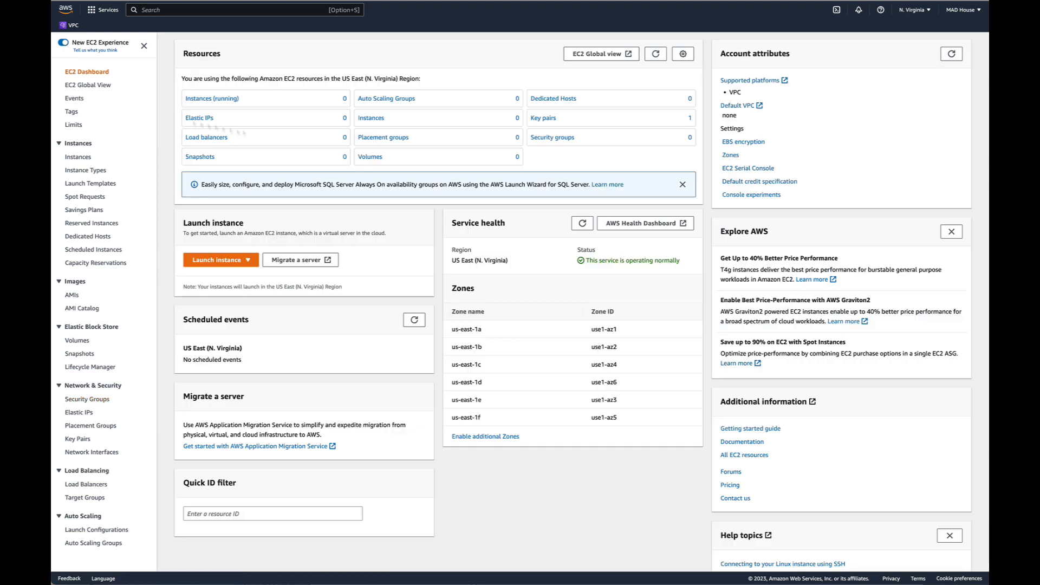
click(223, 99)
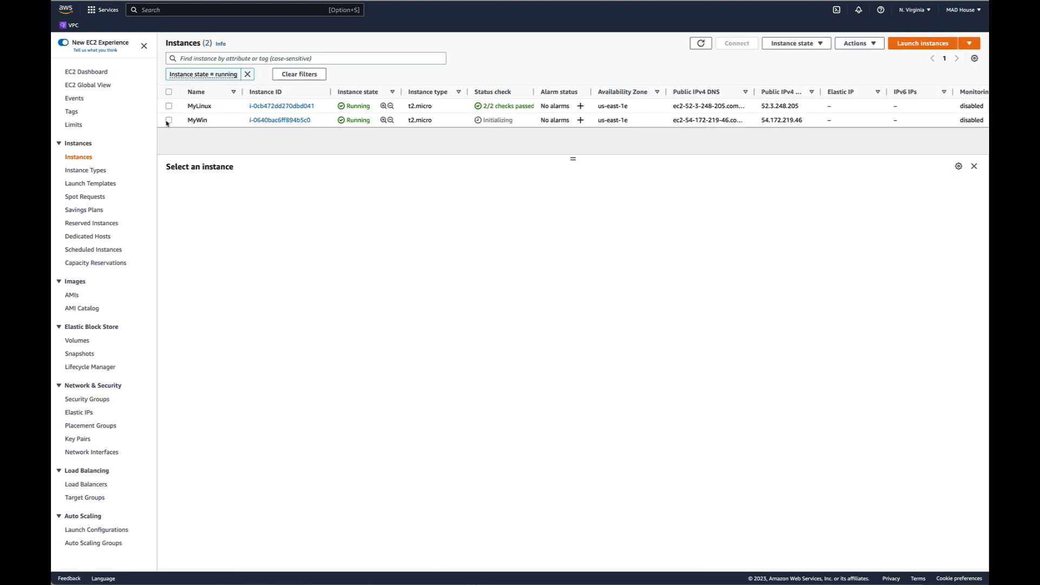
click(168, 120)
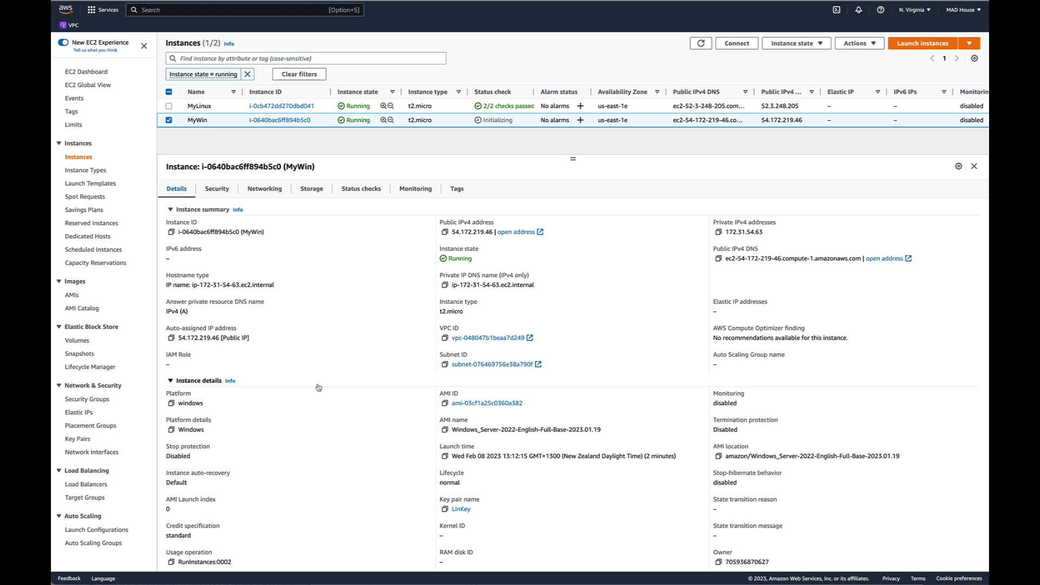
- Switch to Microsoft Remote Desktop and set the saved PC's name to MyWin's public address 54.172.219.46, saving the change
mouse_move(60, 450)
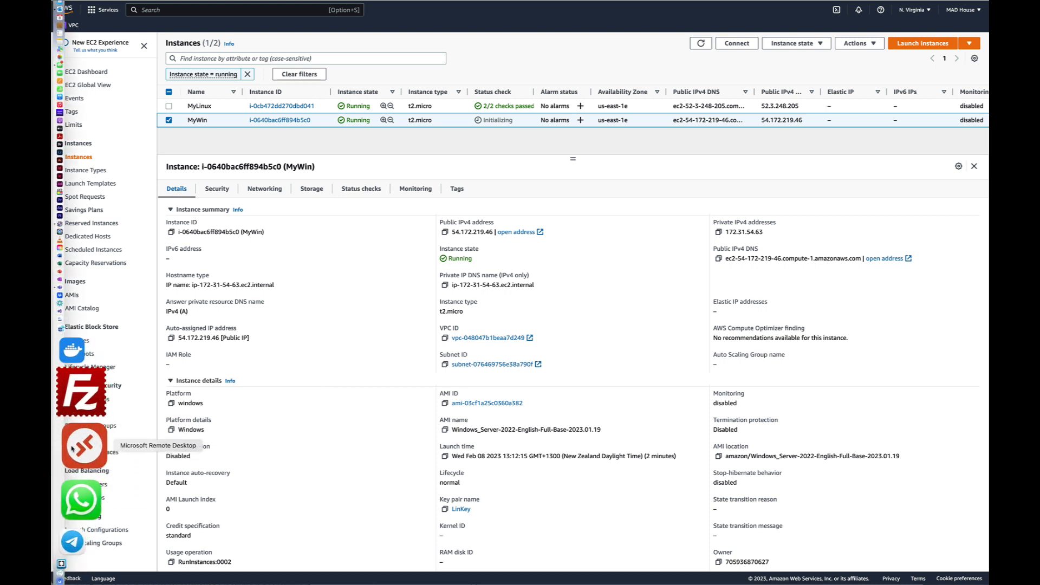
click(72, 449)
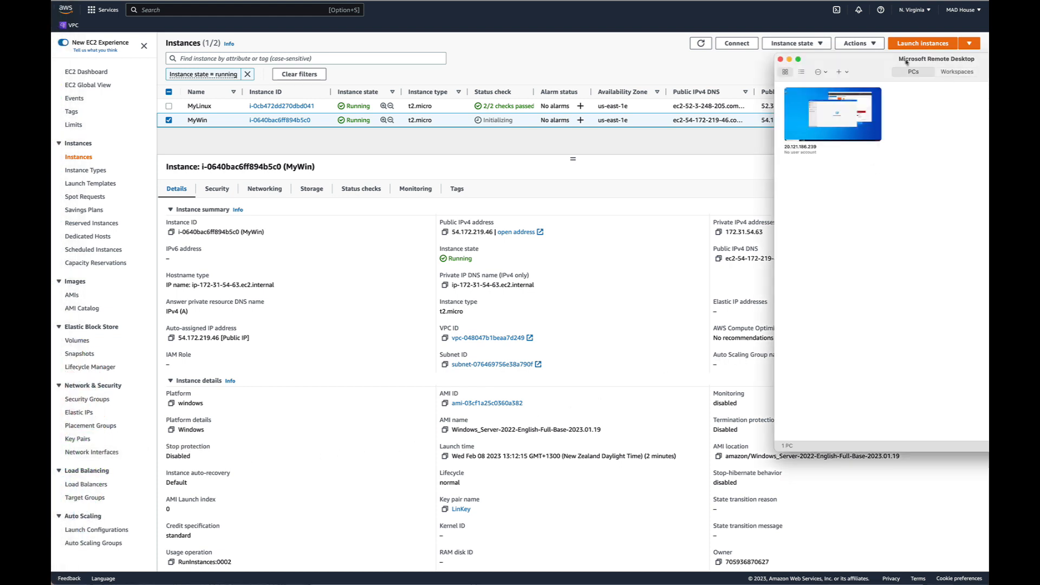
drag(891, 64, 556, 75)
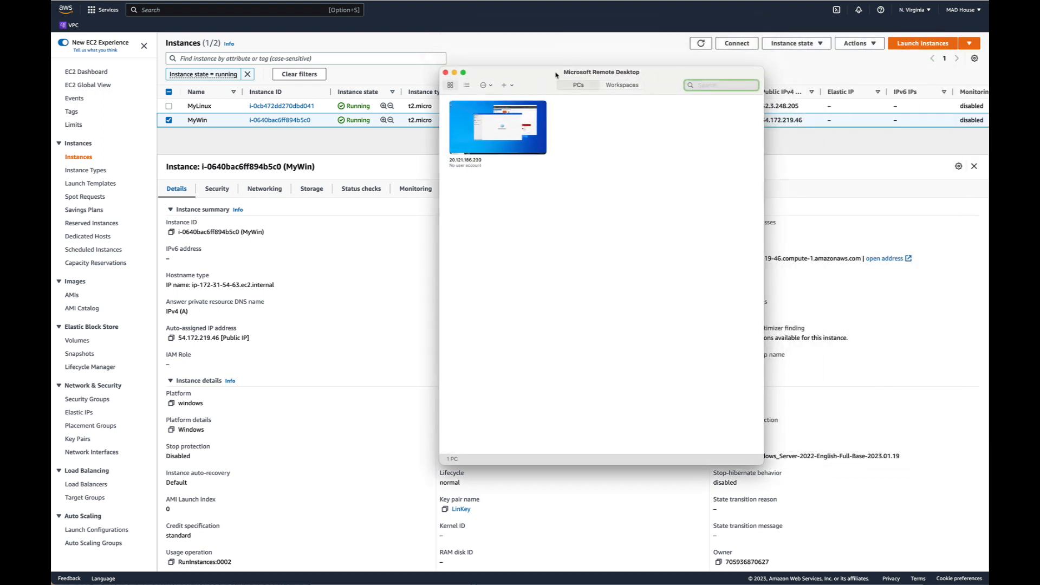
click(456, 146)
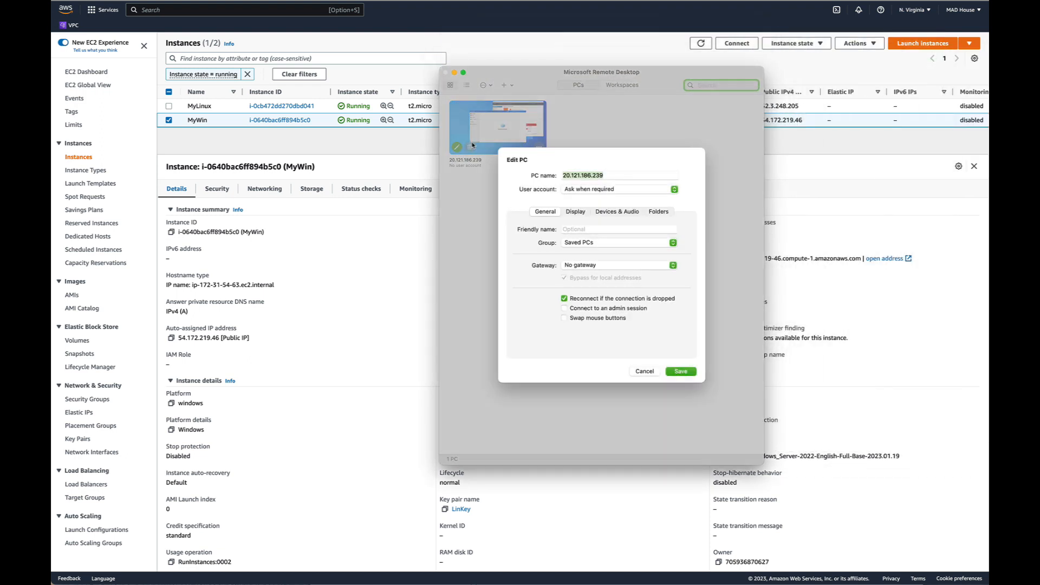
drag(608, 74, 505, 83)
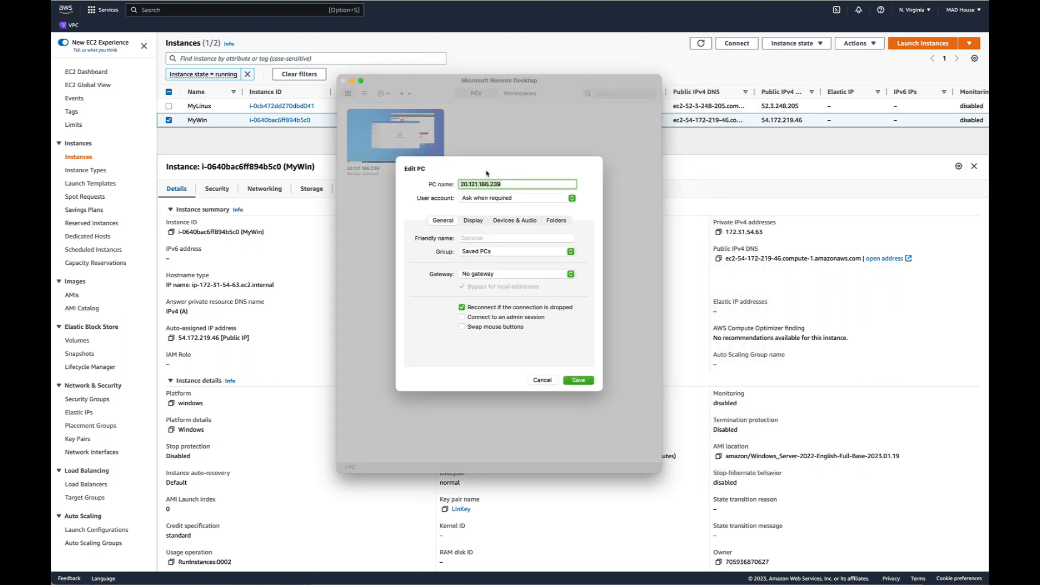
text(54.172.219.46)
click(587, 381)
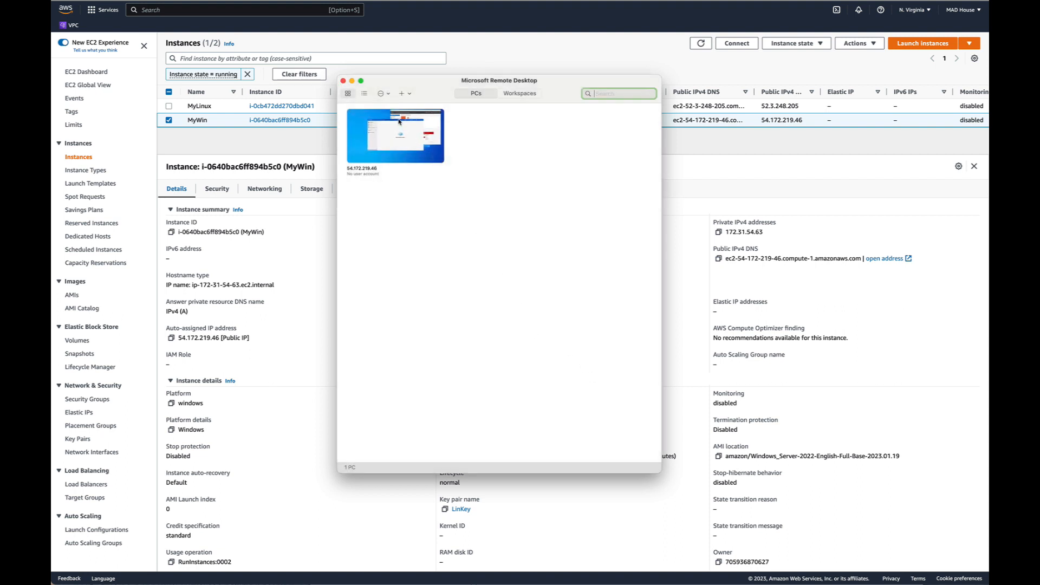
- Start connecting to 54.172.219.46 and enter the username Administrator, copied from MyWin's RDP client connection details in Microsoft Edge
double_click(404, 132)
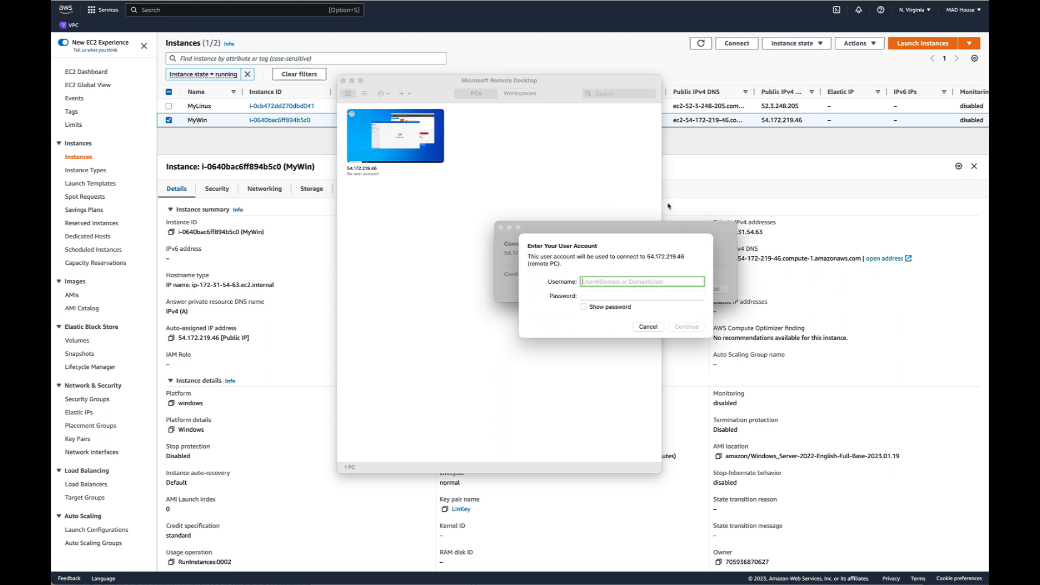
click(706, 152)
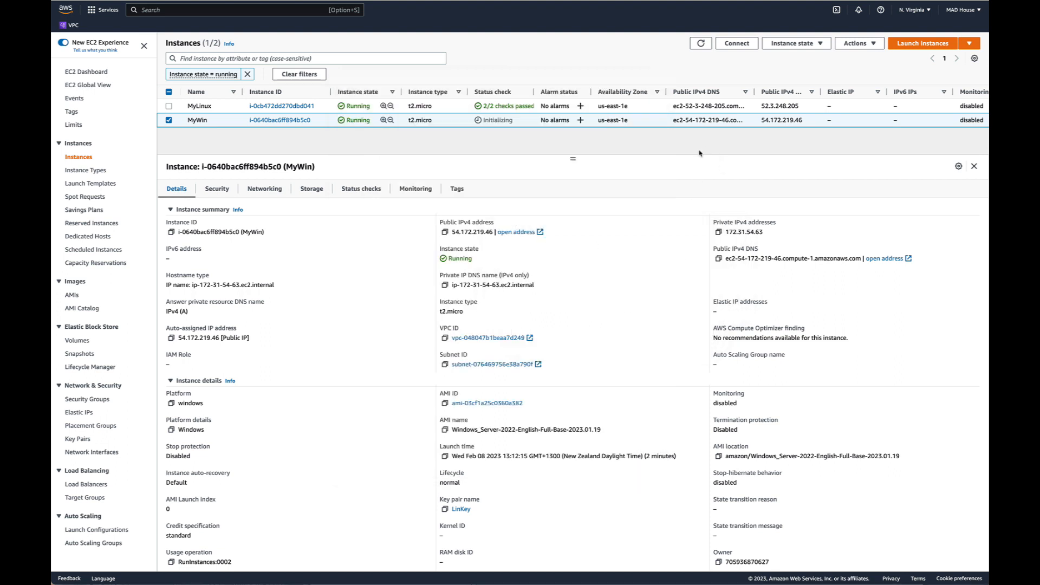
click(727, 44)
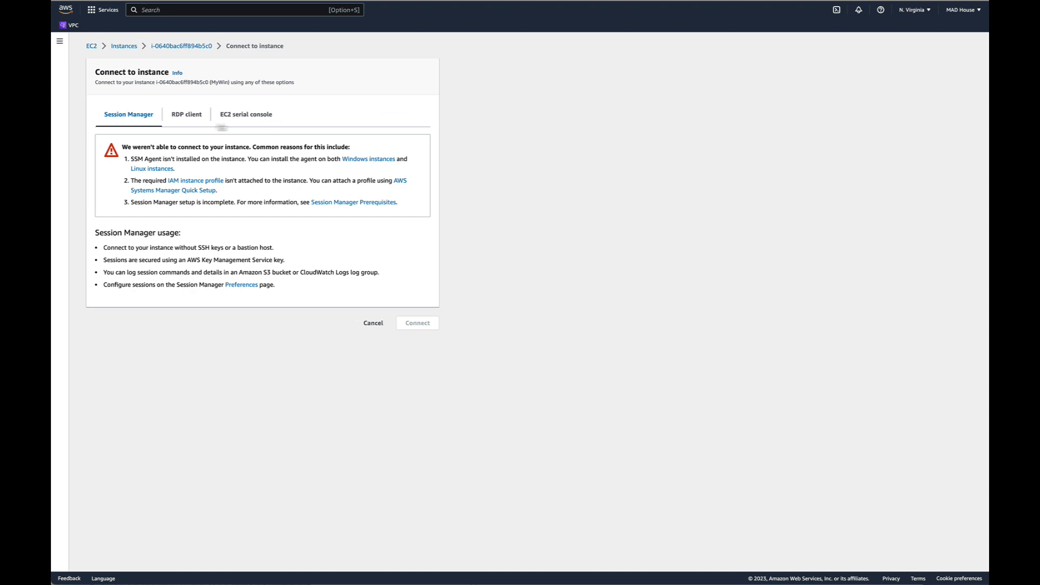
click(177, 118)
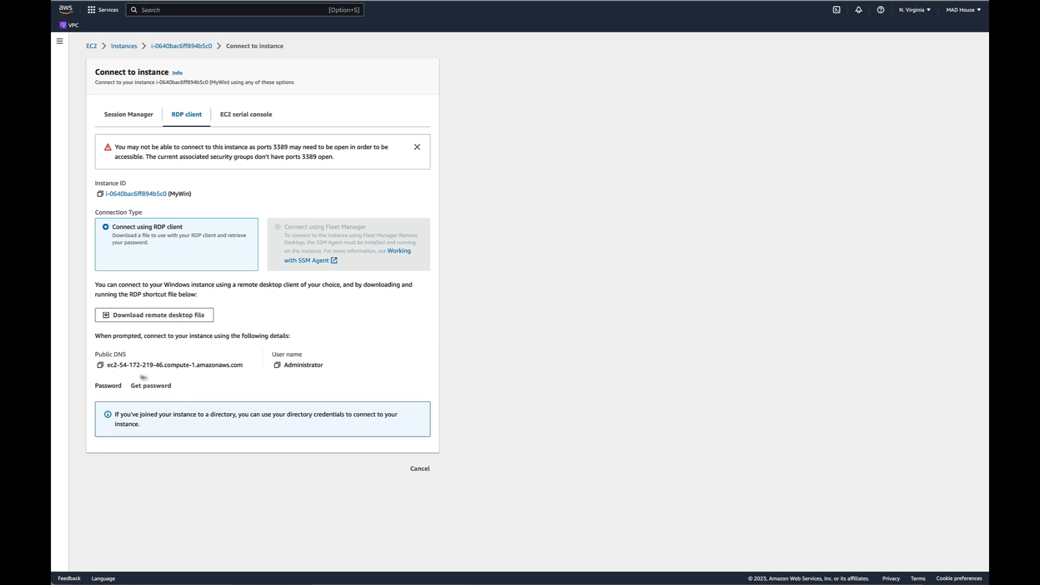
click(278, 368)
key(super+Tab)
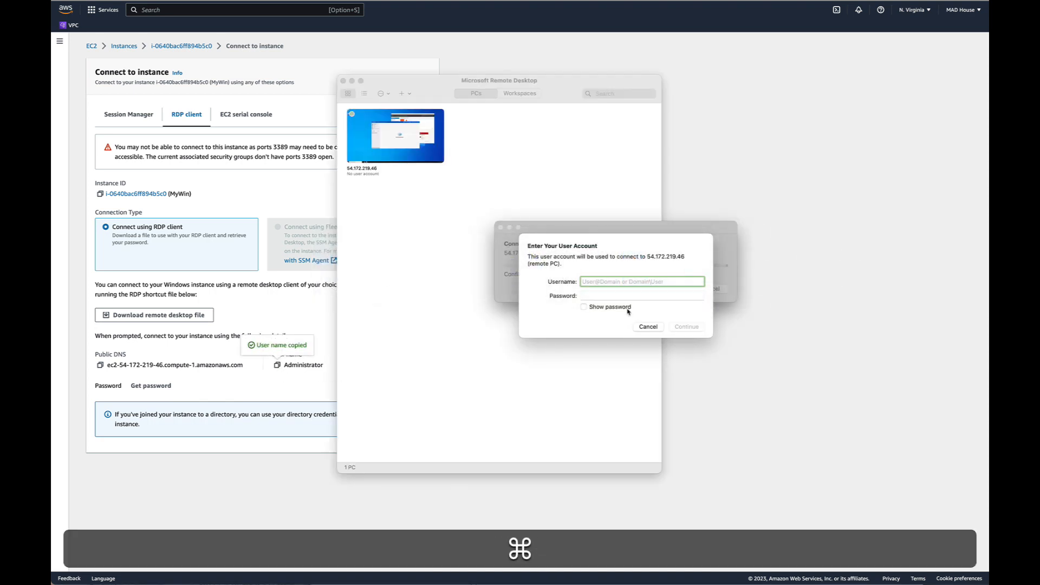
key(super+v)
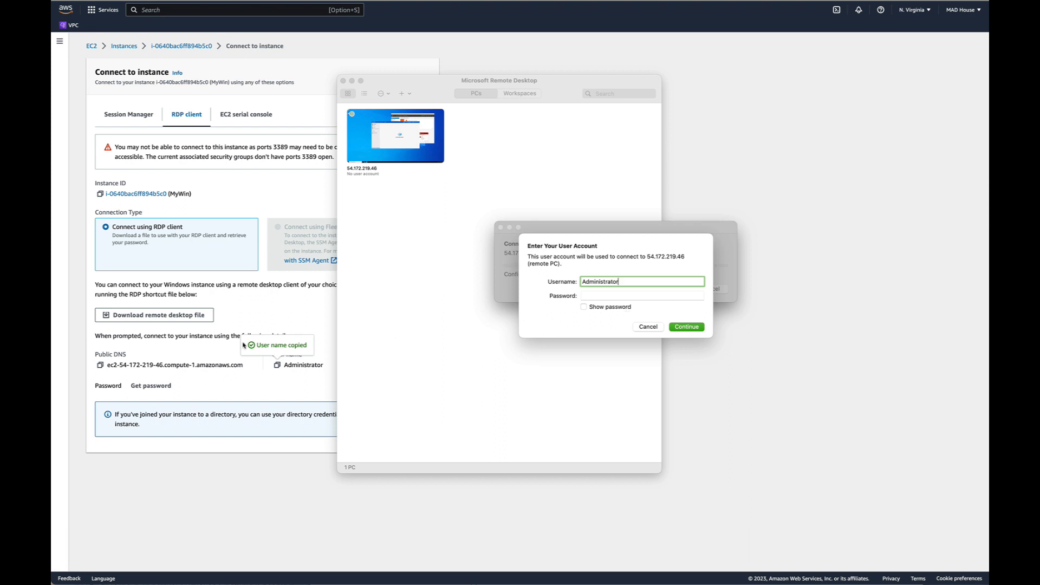
- Return to the EC2 console and decrypt MyWin's Windows password using the private key file LinKey.pem from the Desktop folder
click(168, 392)
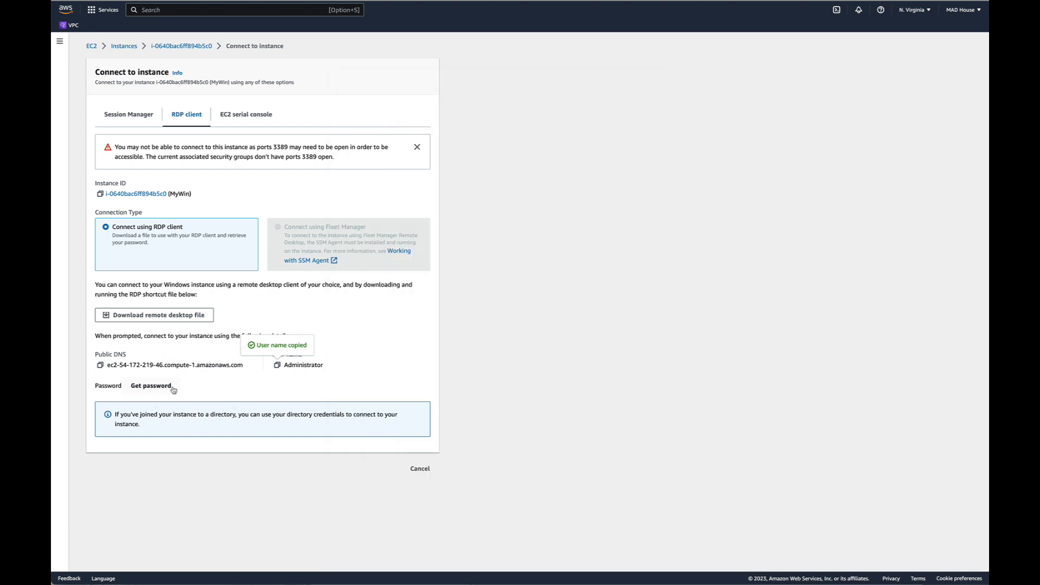
click(164, 388)
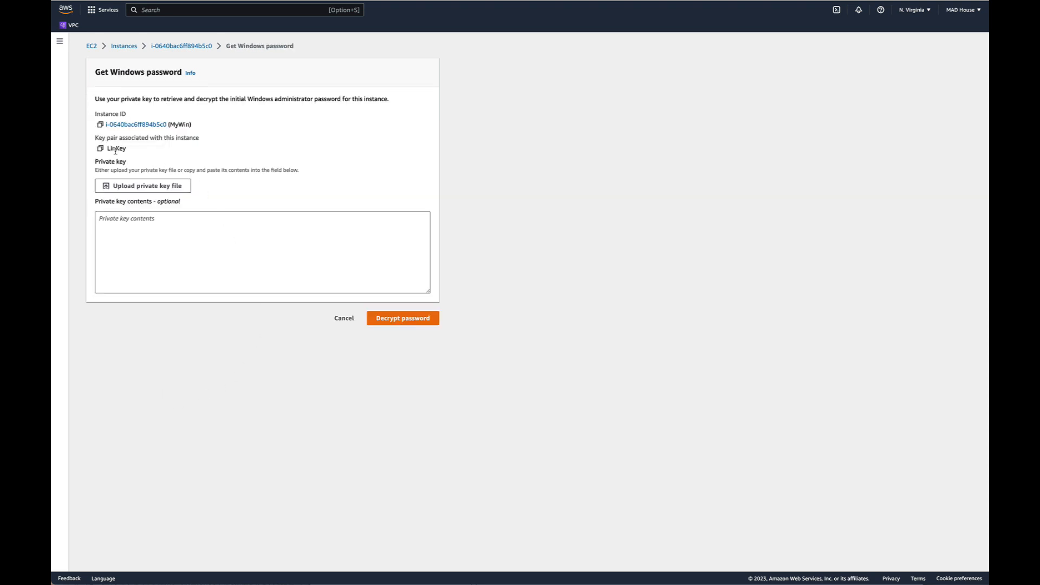
click(153, 187)
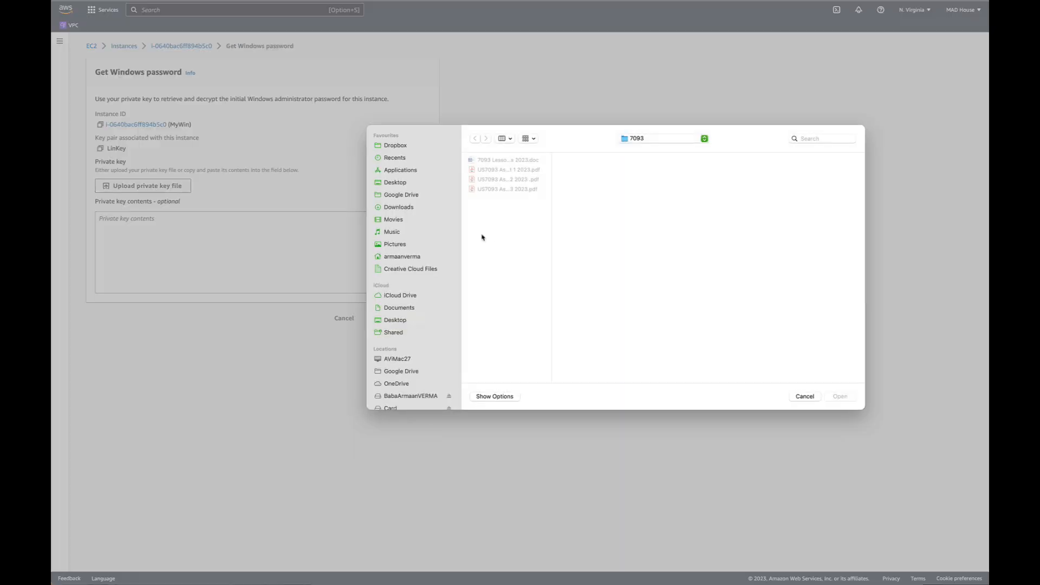
click(390, 183)
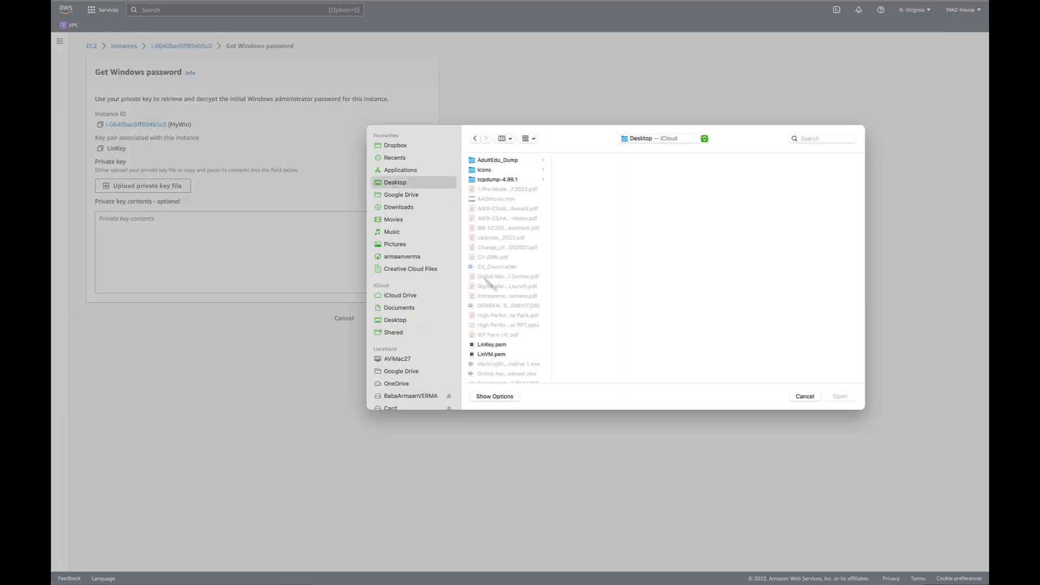
click(492, 345)
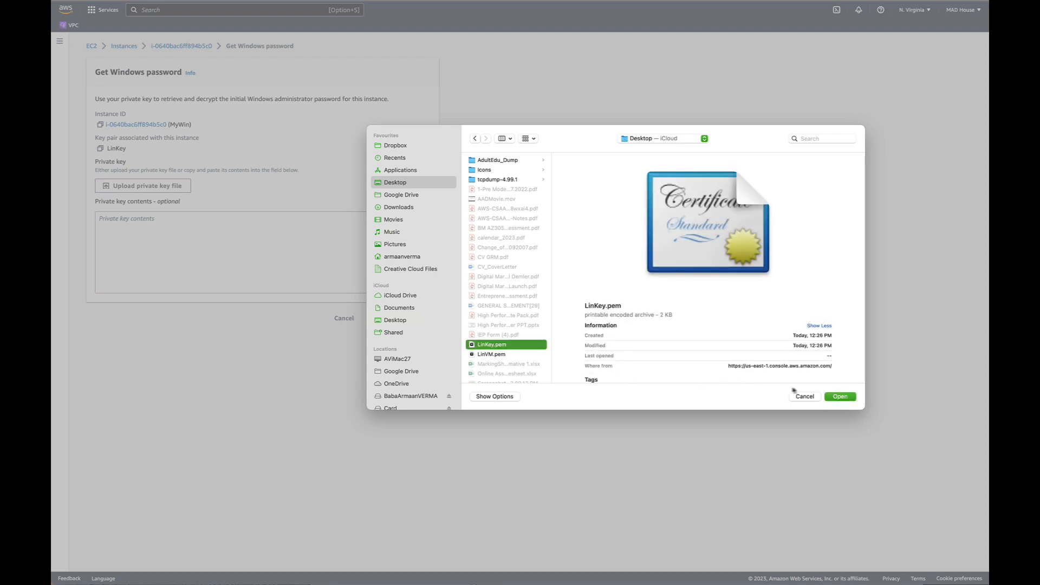
click(839, 397)
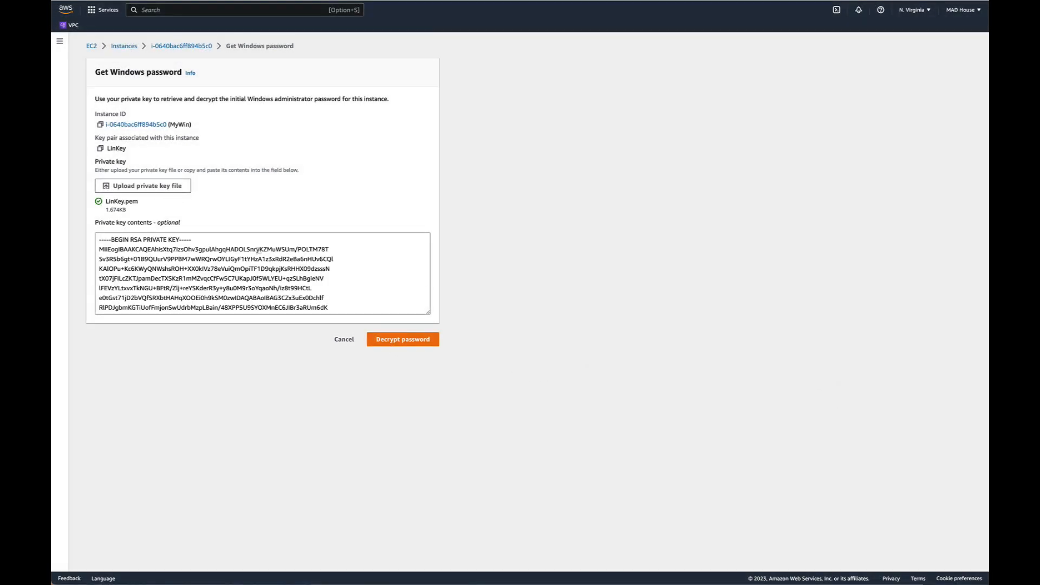
scroll(312, 284, down, 5)
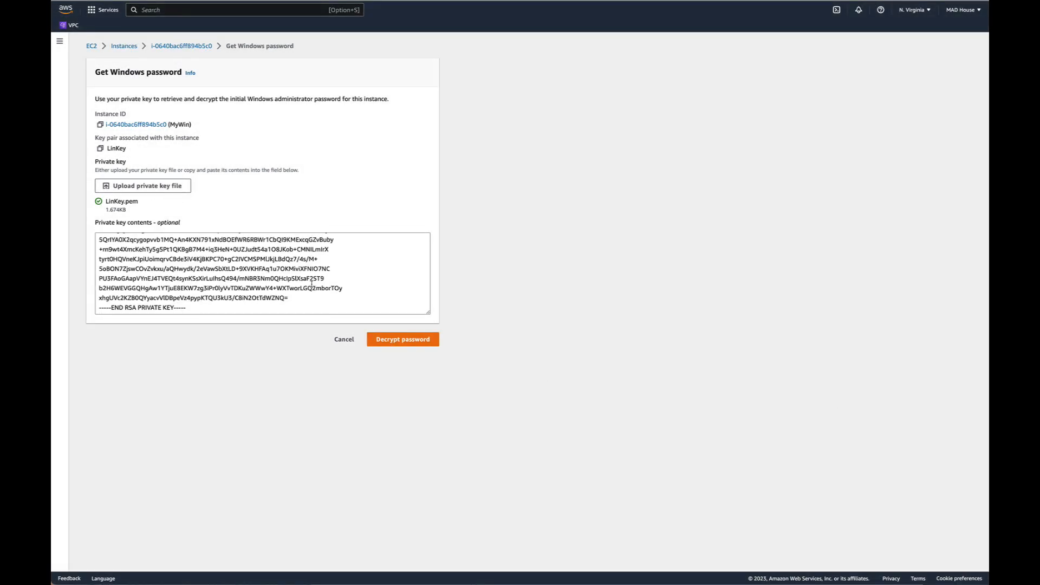
scroll(312, 285, up, 5)
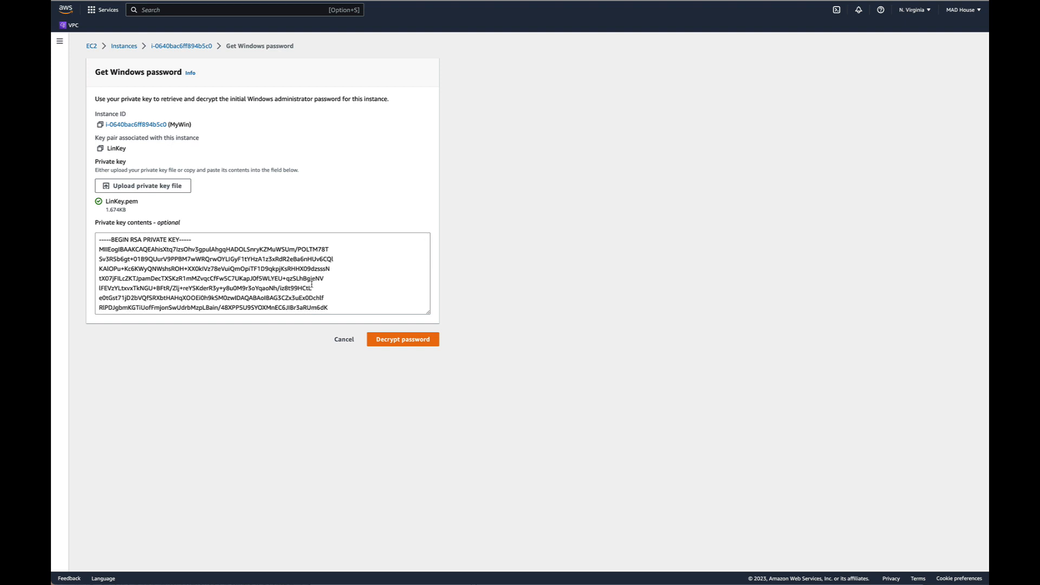
click(397, 340)
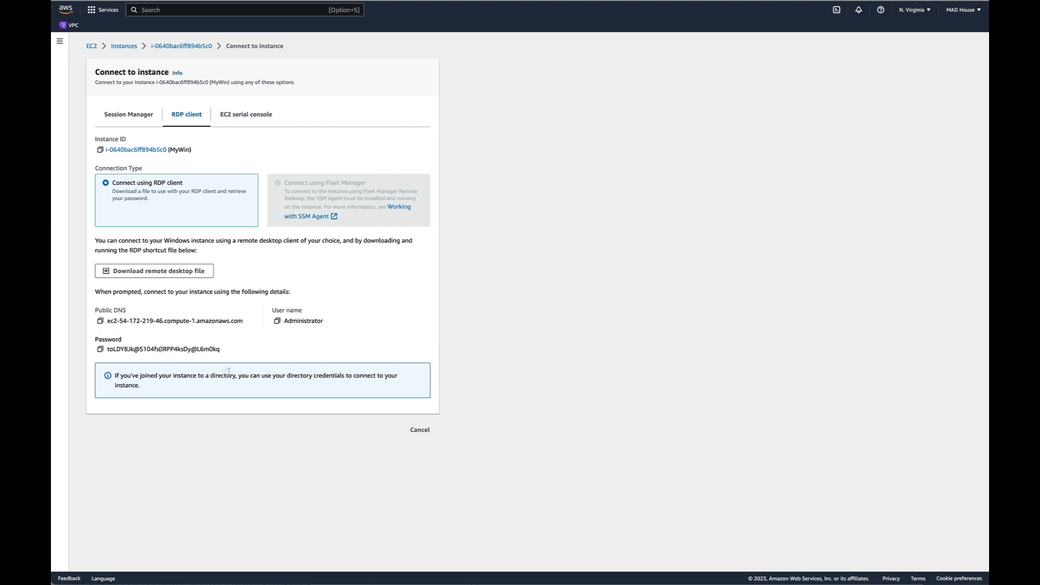
- Copy the decrypted password, paste it into the Remote Desktop account password field, and continue connecting past the certificate prompt
click(100, 349)
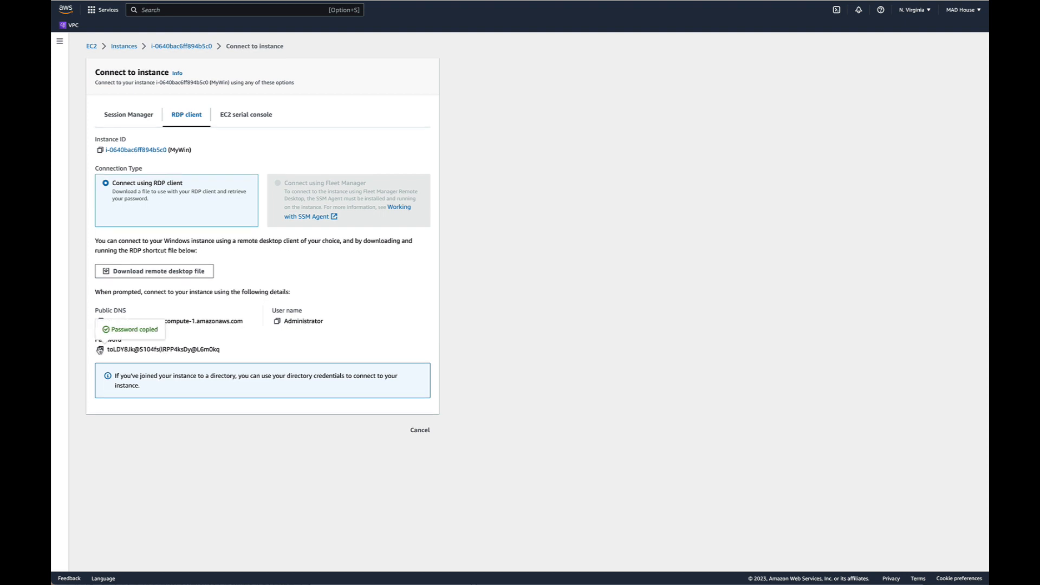
key(super+Tab)
click(587, 296)
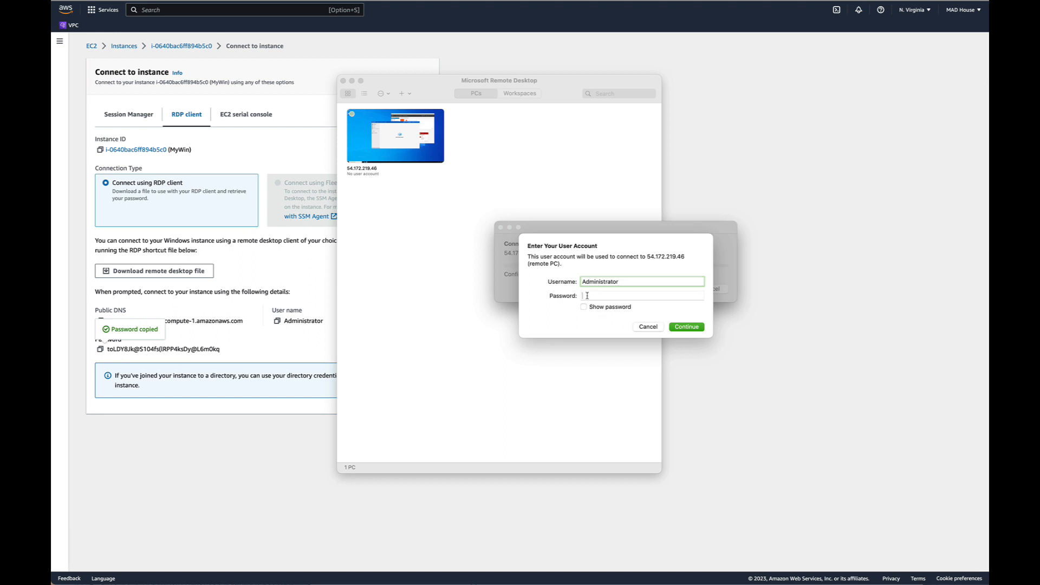
key(super+v)
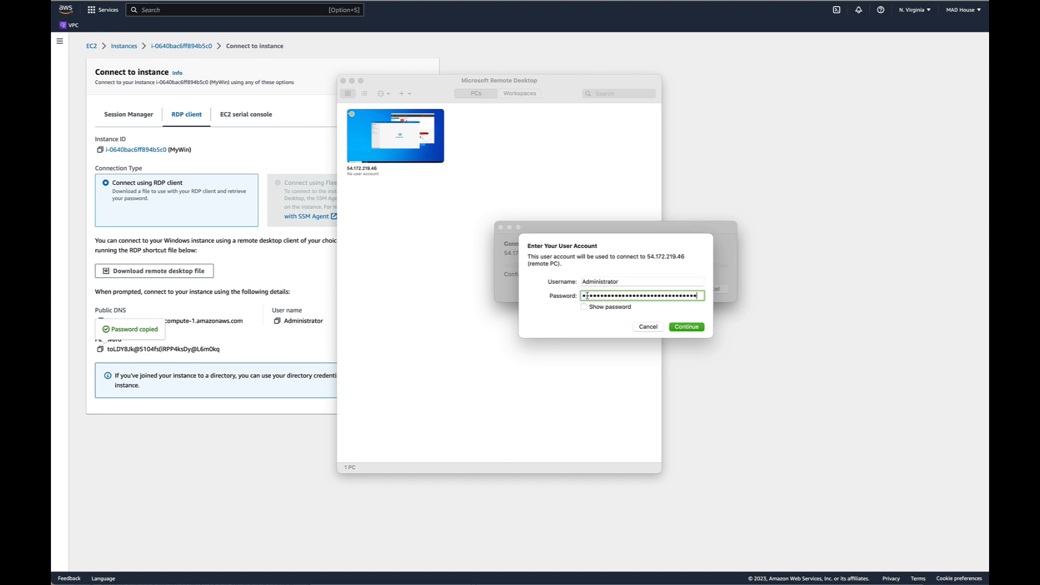
click(686, 326)
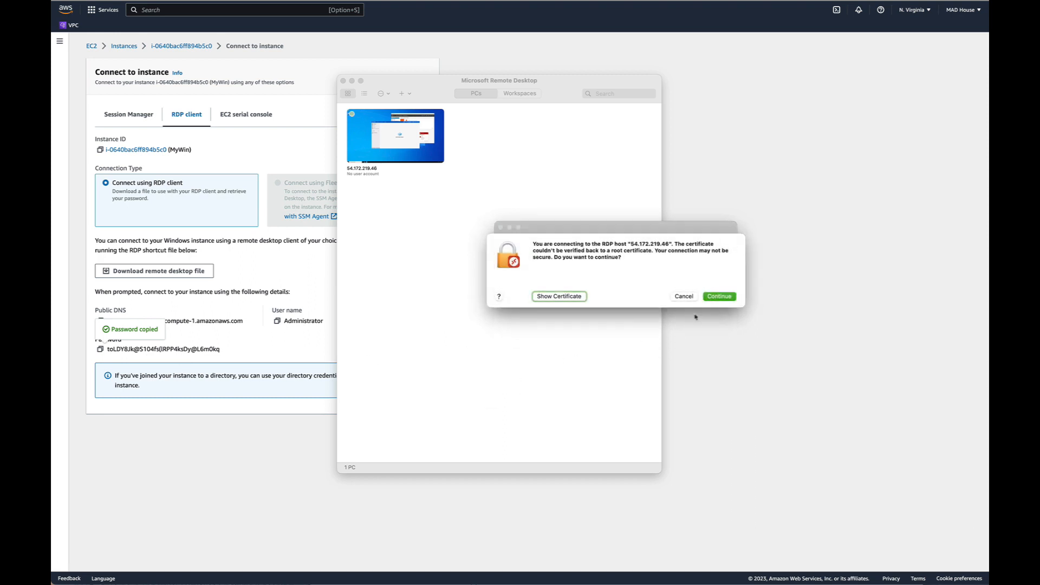
click(724, 298)
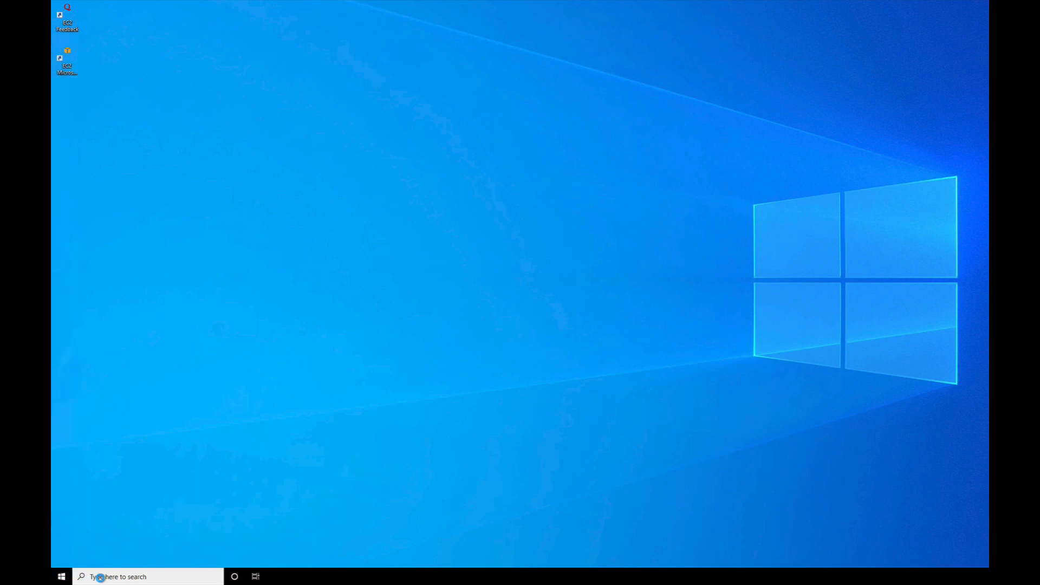
- Examine the remote Windows server's Start menu, close it and switch back to Microsoft Edge
click(62, 577)
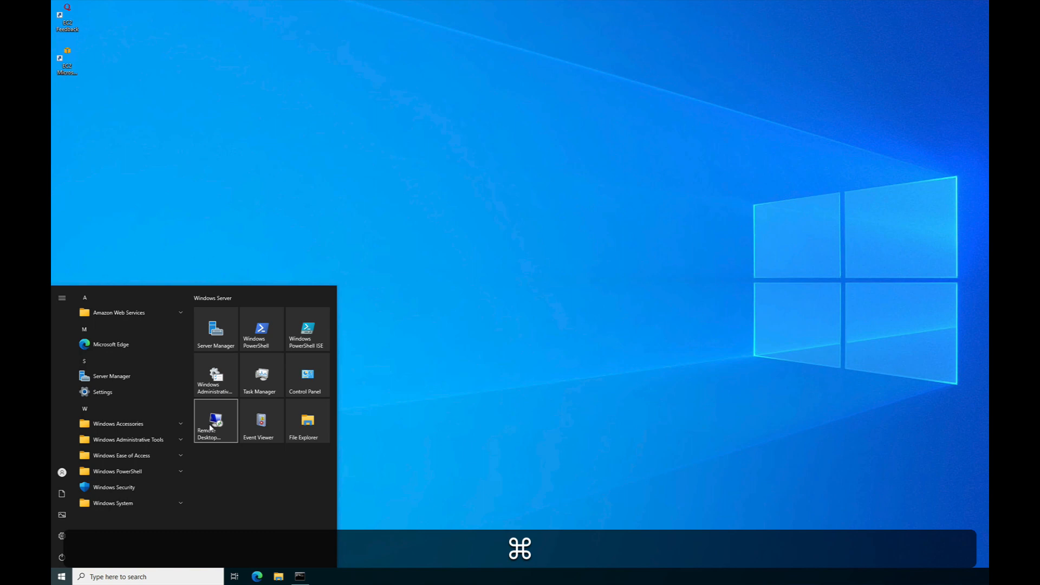
click(455, 436)
key(super+Tab)
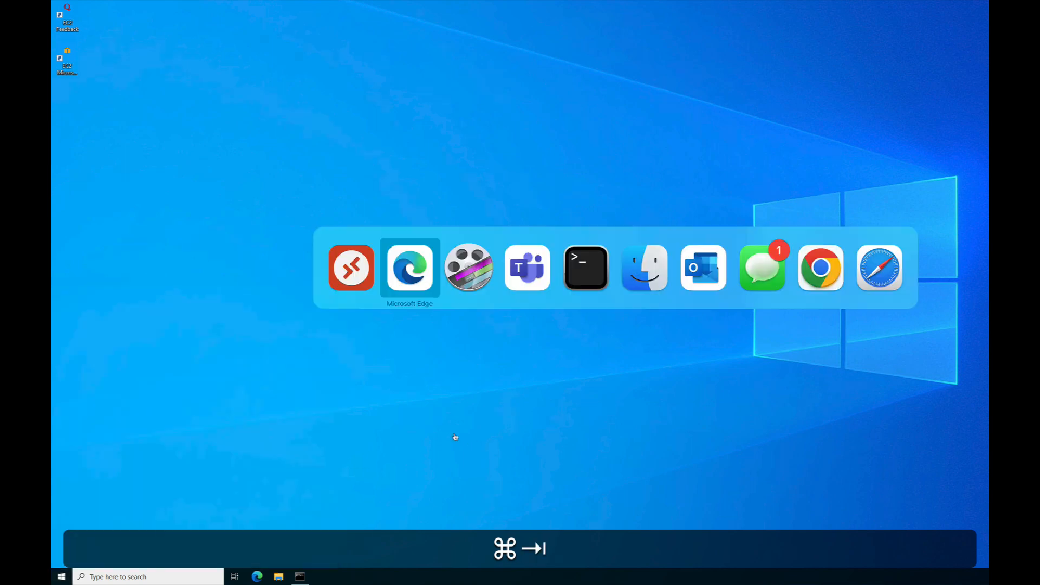